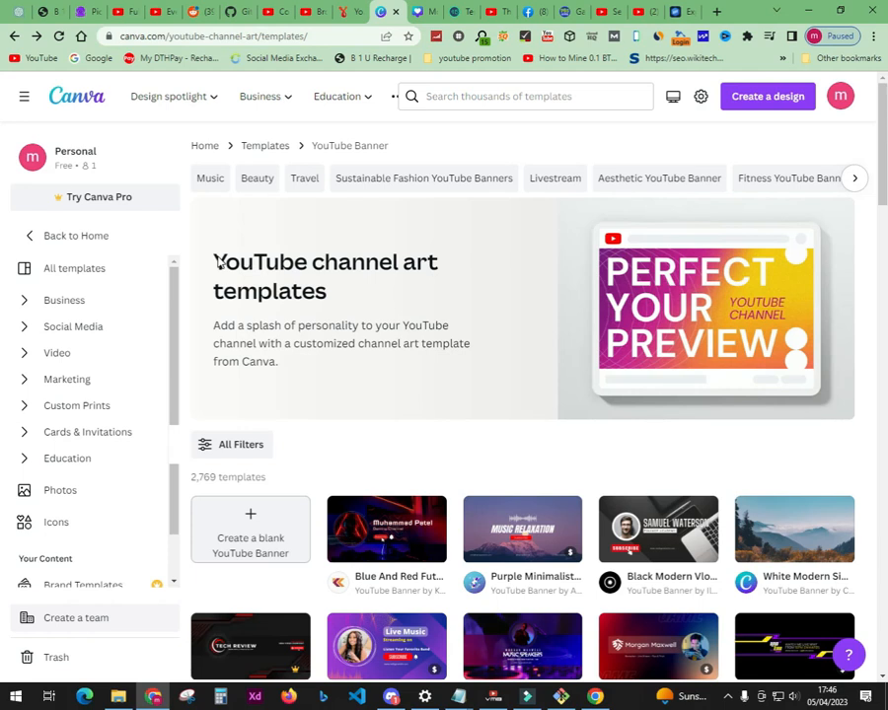
Reload the YouTube channel art templates page and browse the banner designs for a suitable one
left_click(294, 296)
left_click(59, 37)
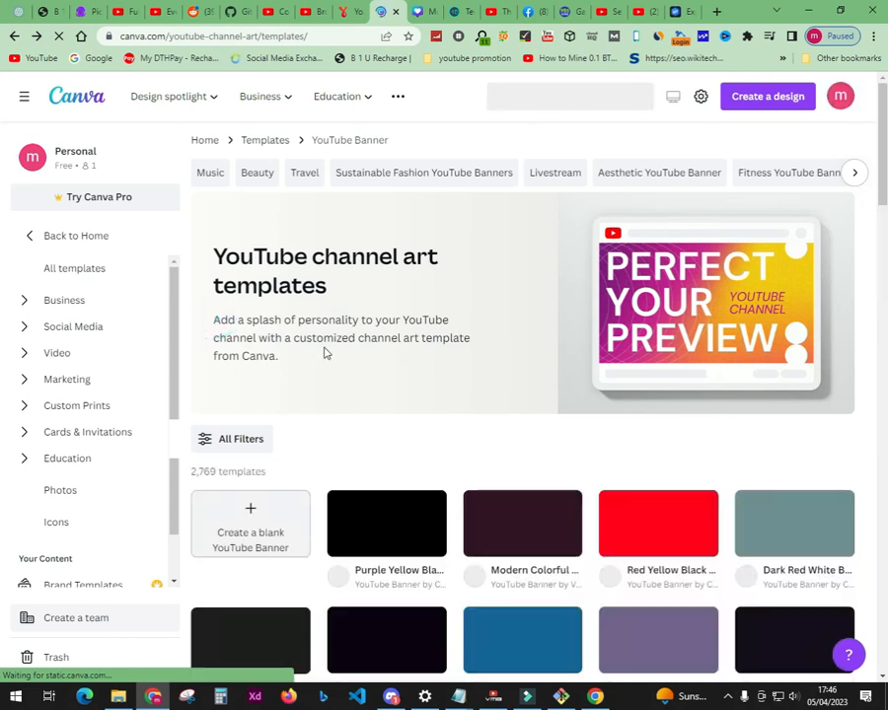
scroll(326, 352, "down", 3)
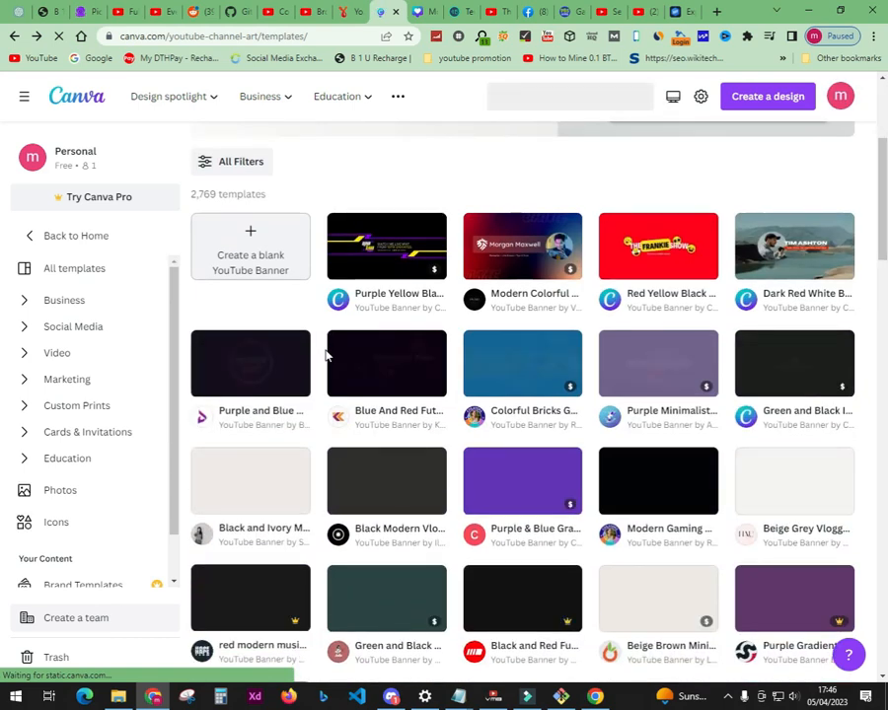
scroll(329, 355, "down", 2)
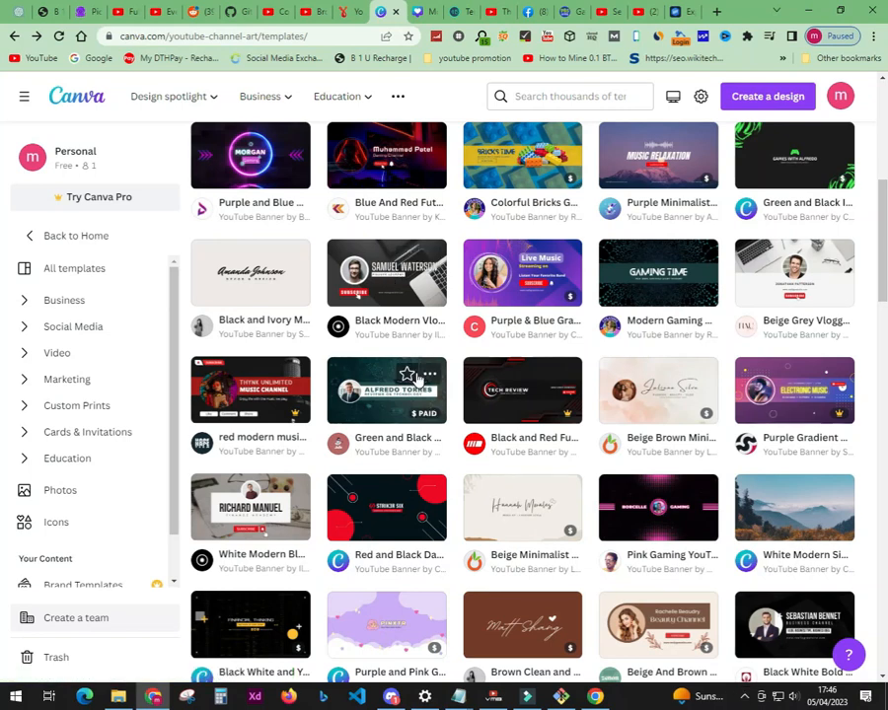
scroll(419, 378, "up", 5)
scroll(395, 418, "down", 4)
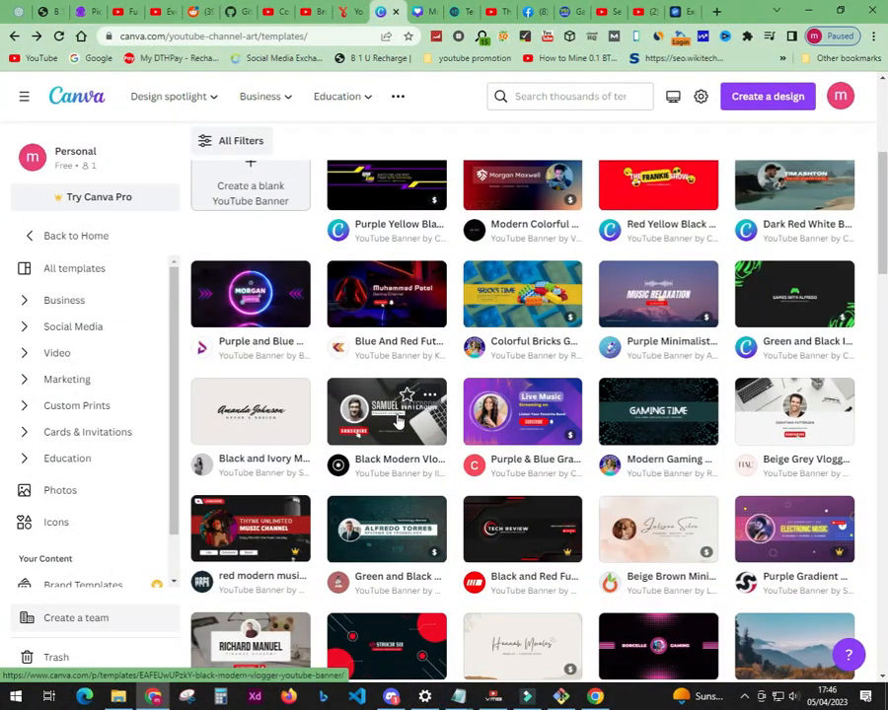
scroll(395, 419, "down", 3)
scroll(398, 434, "down", 2)
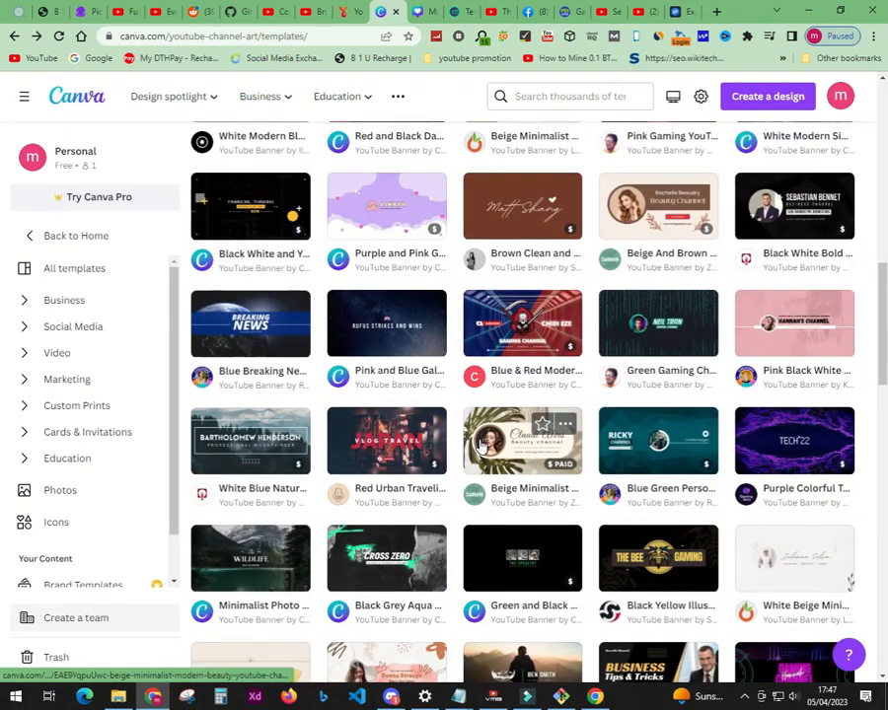
scroll(480, 446, "down", 5)
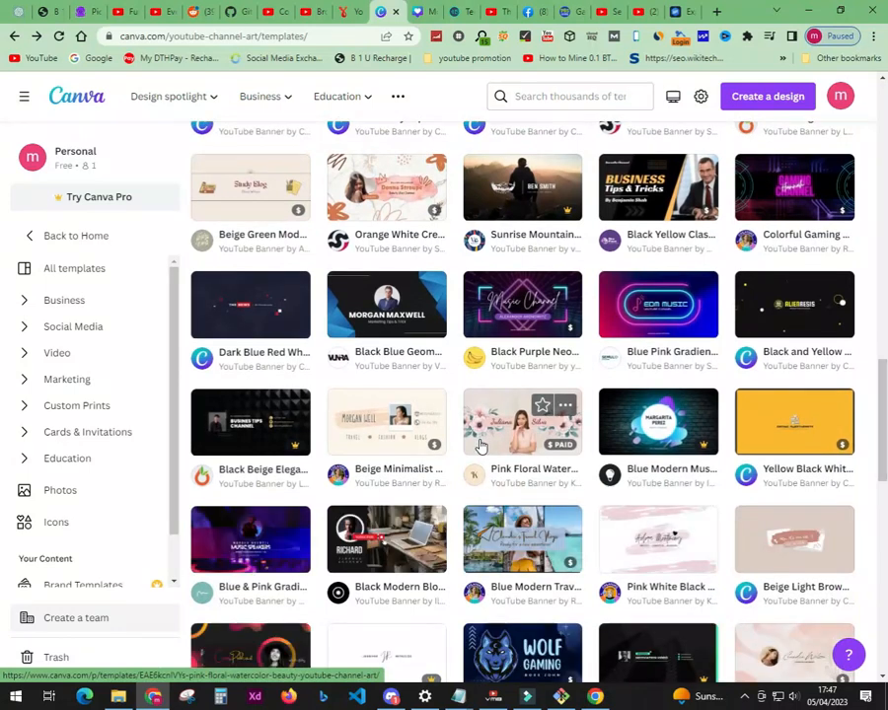
scroll(434, 365, "down", 3)
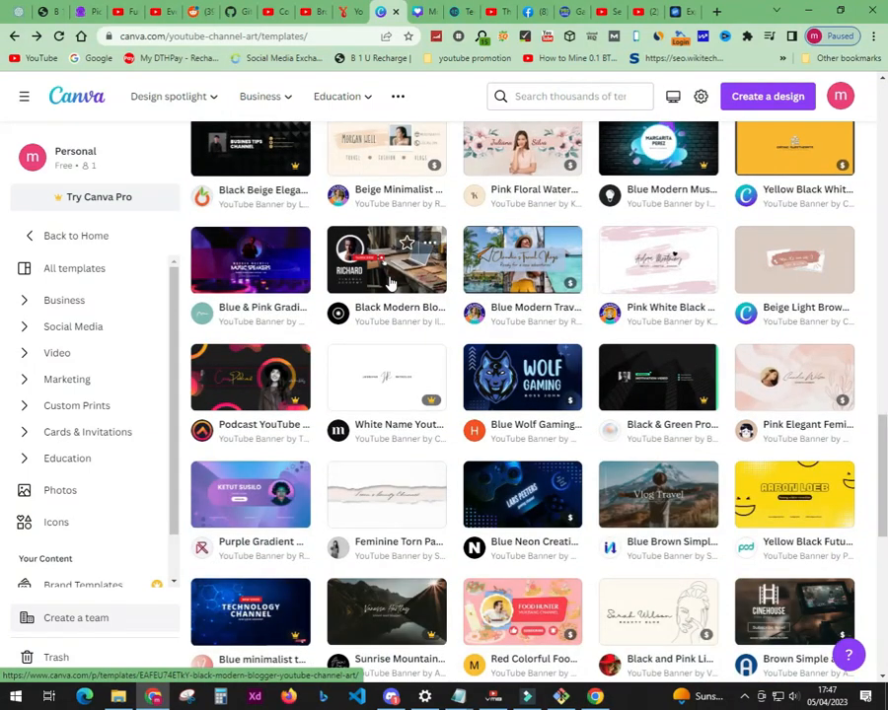
Open the Black Modern Blogger YouTube Channel Art template for customizing and close its preview on the templates page
left_click(392, 283)
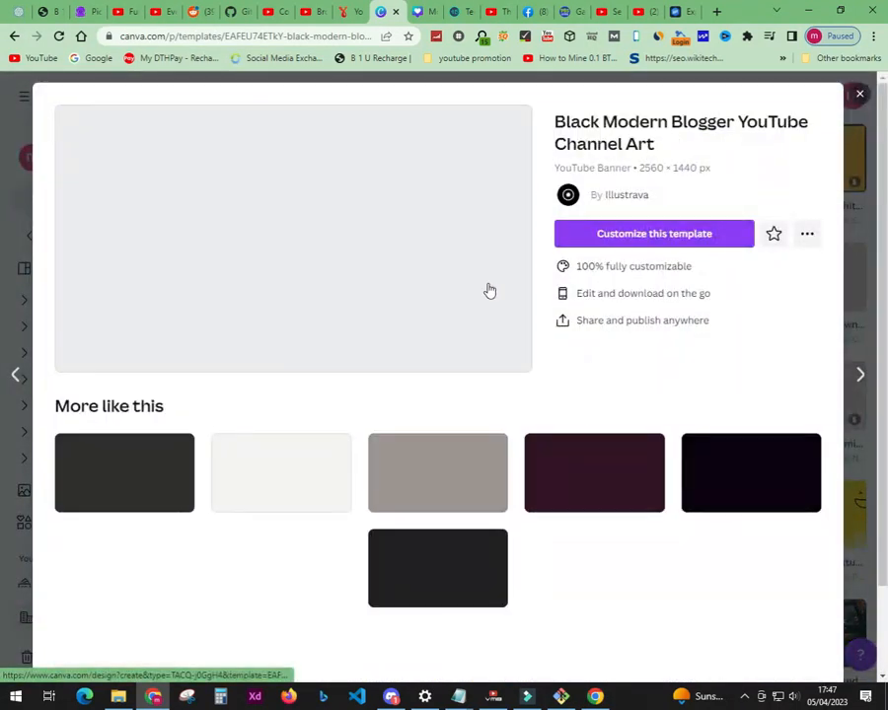
left_click(649, 237)
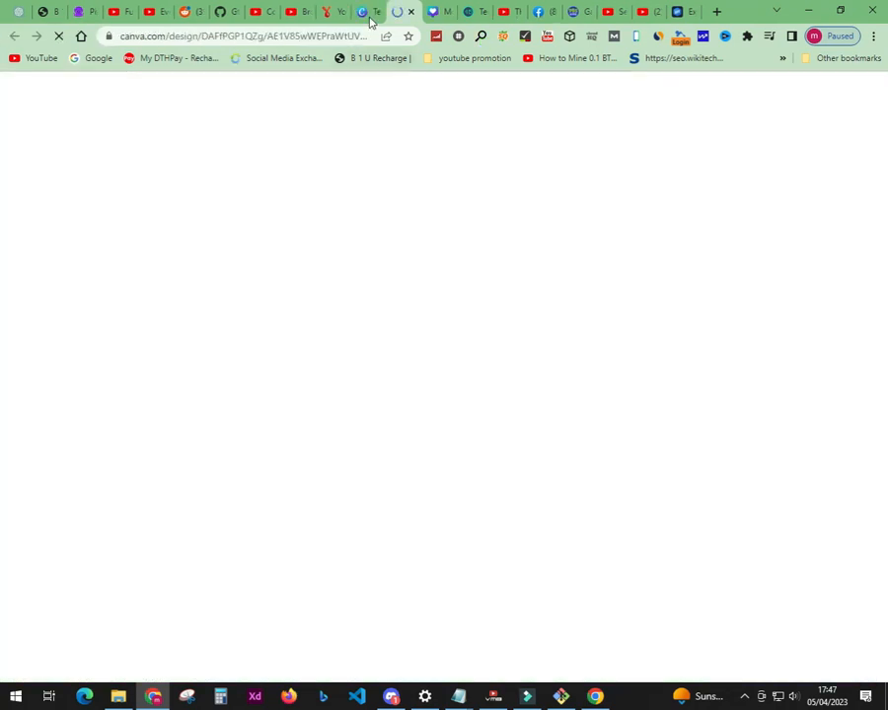
left_click(369, 14)
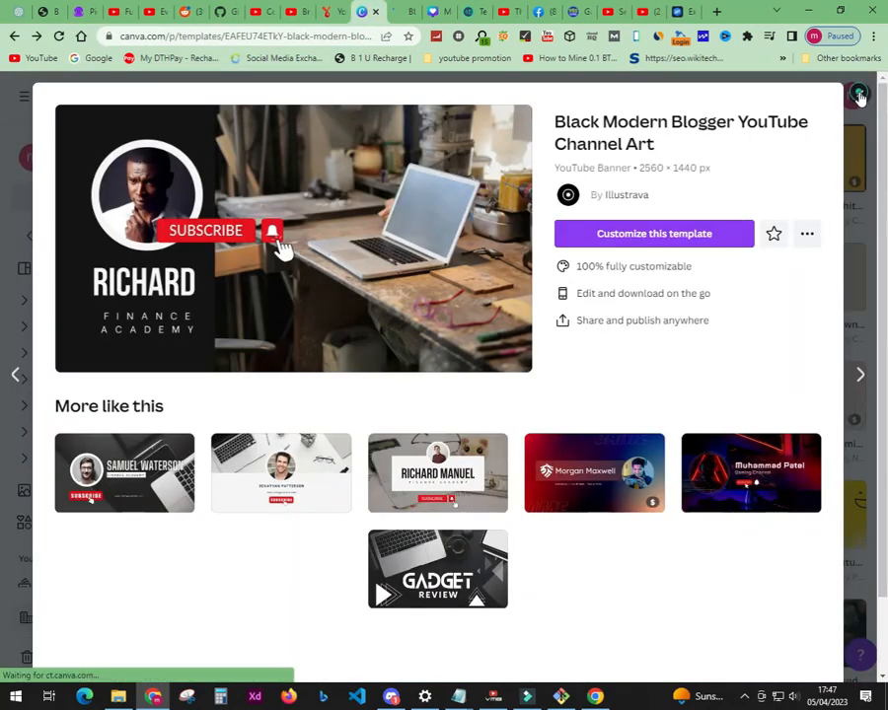
left_click(859, 95)
left_click(398, 11)
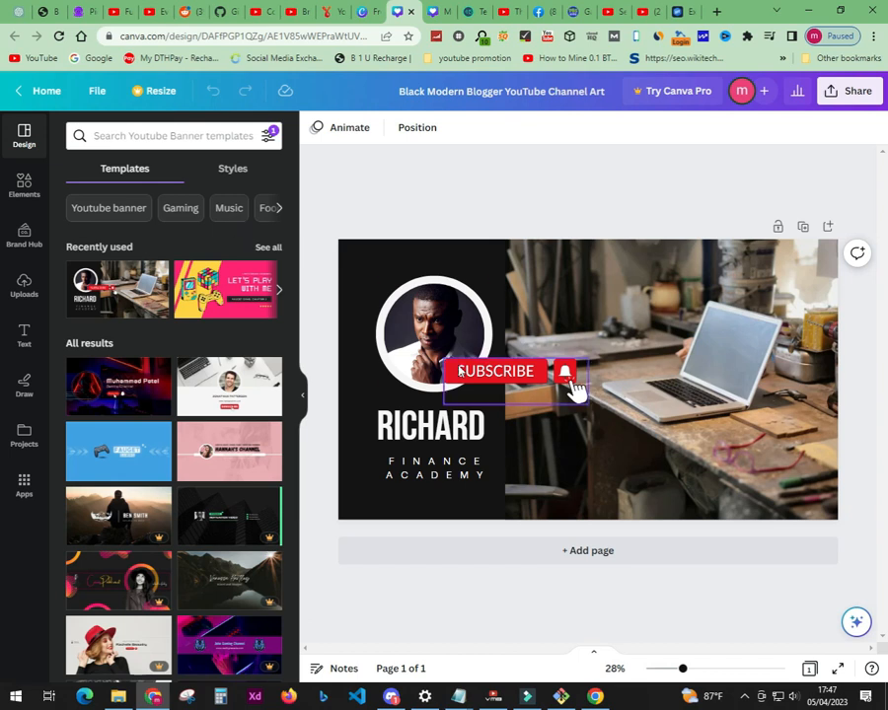
Move the SUBSCRIBE graphic with the bell to the upper-right corner of the banner's workshop photo
left_click_drag(576, 389, 819, 284)
left_click_drag(735, 255, 735, 254)
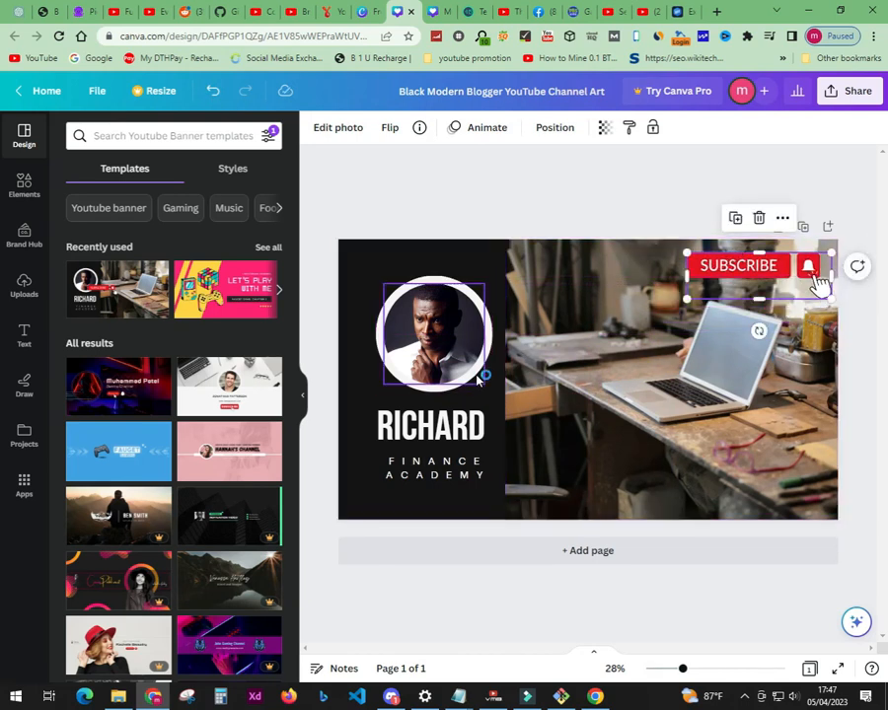
left_click(440, 351)
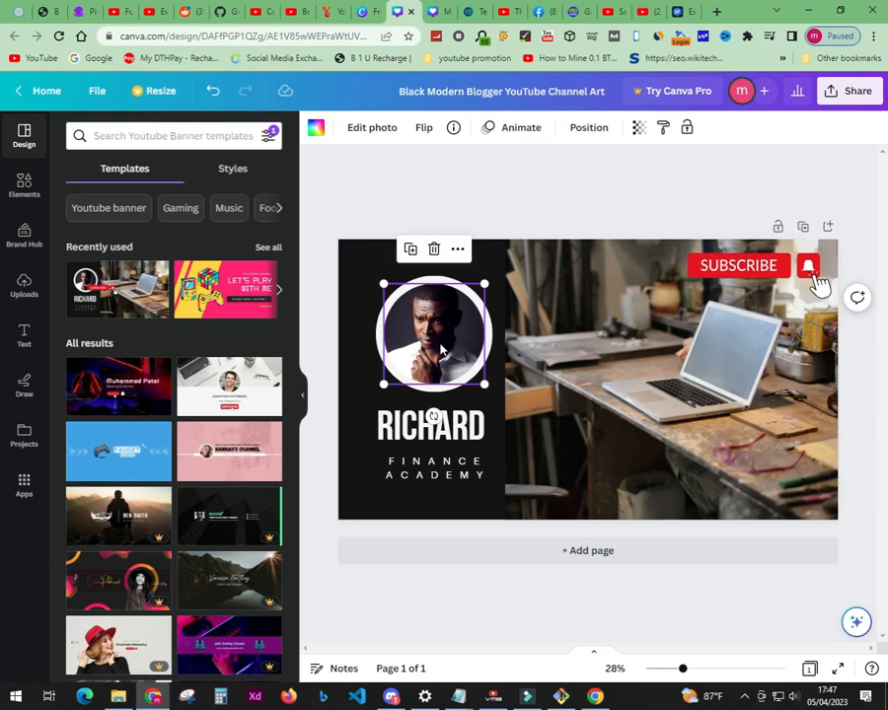
left_click(420, 440)
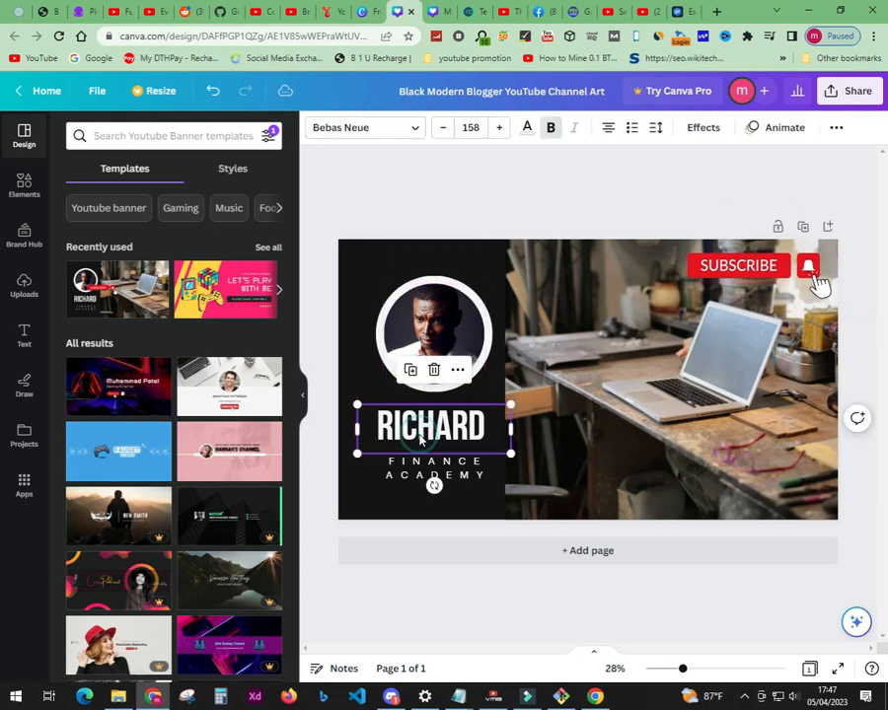
double_click(472, 430)
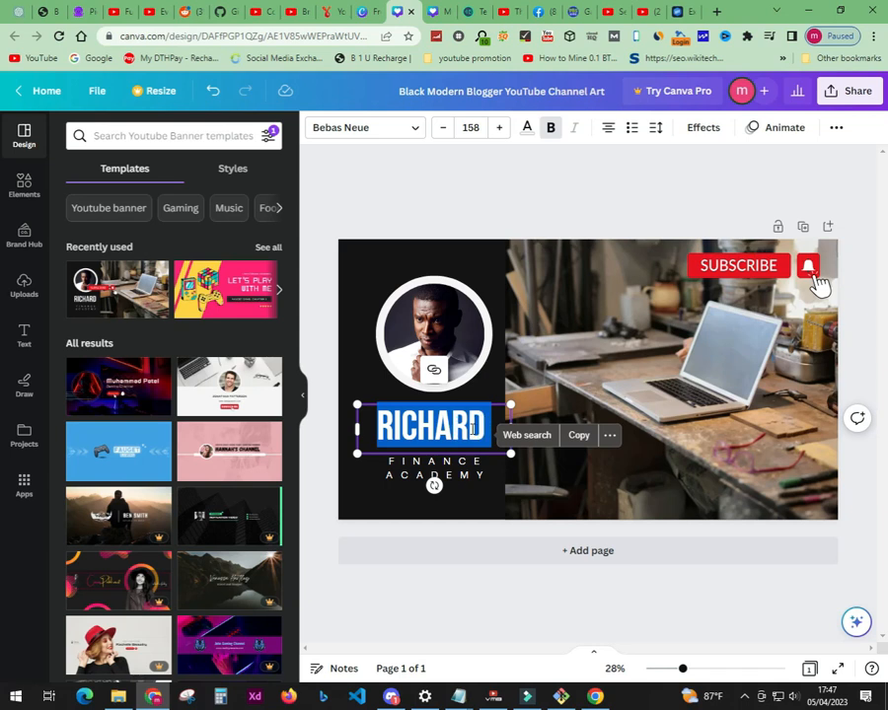
left_click(434, 467)
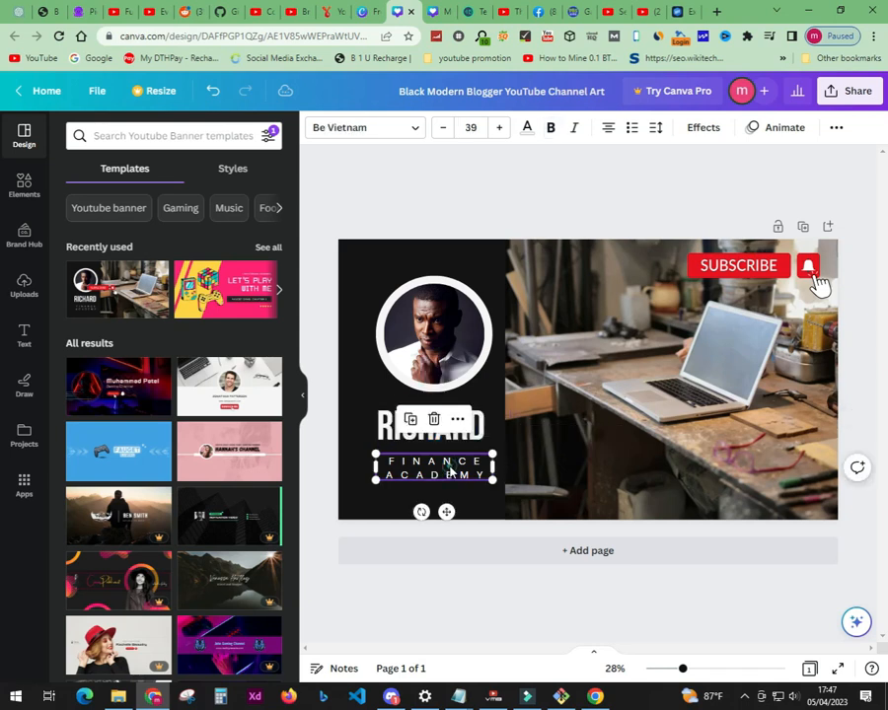
left_click(437, 355)
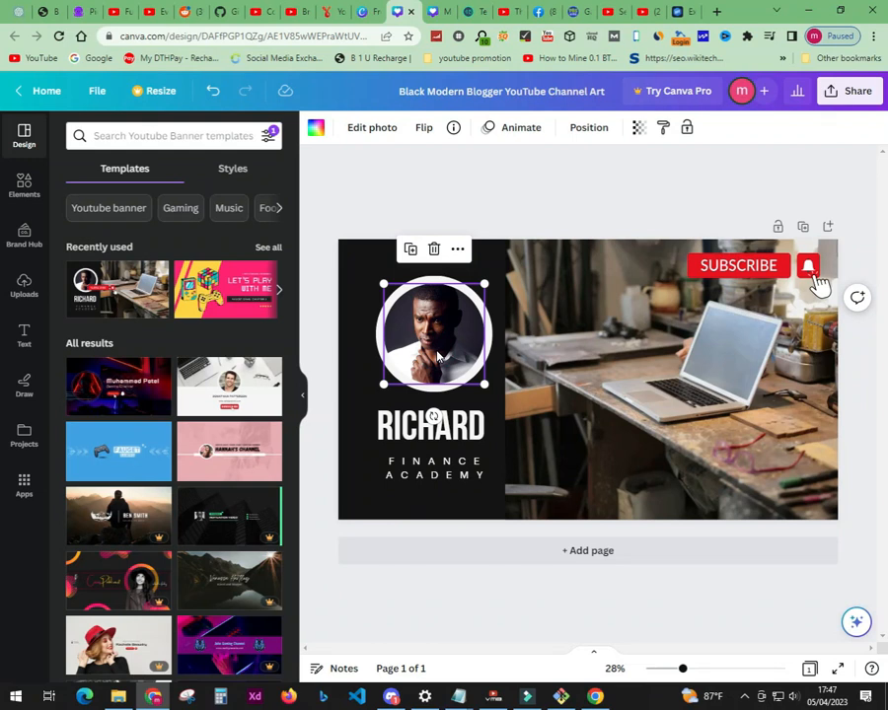
Search the banner templates for "youtube thumnail" and look through the results
left_click(176, 135)
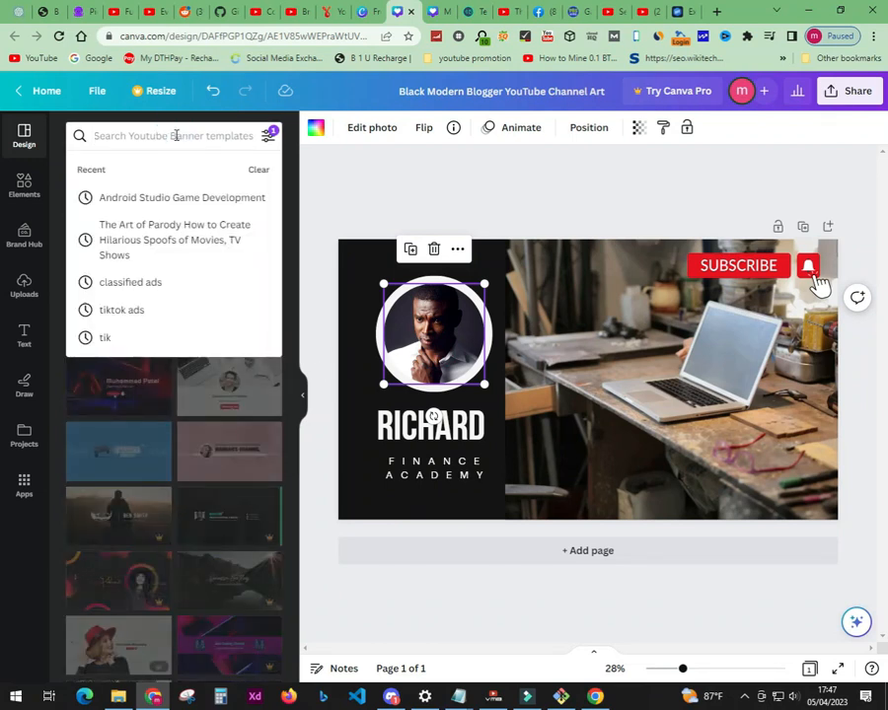
type("yo")
key("BackSpace")
key("BackSpace")
type("youtube")
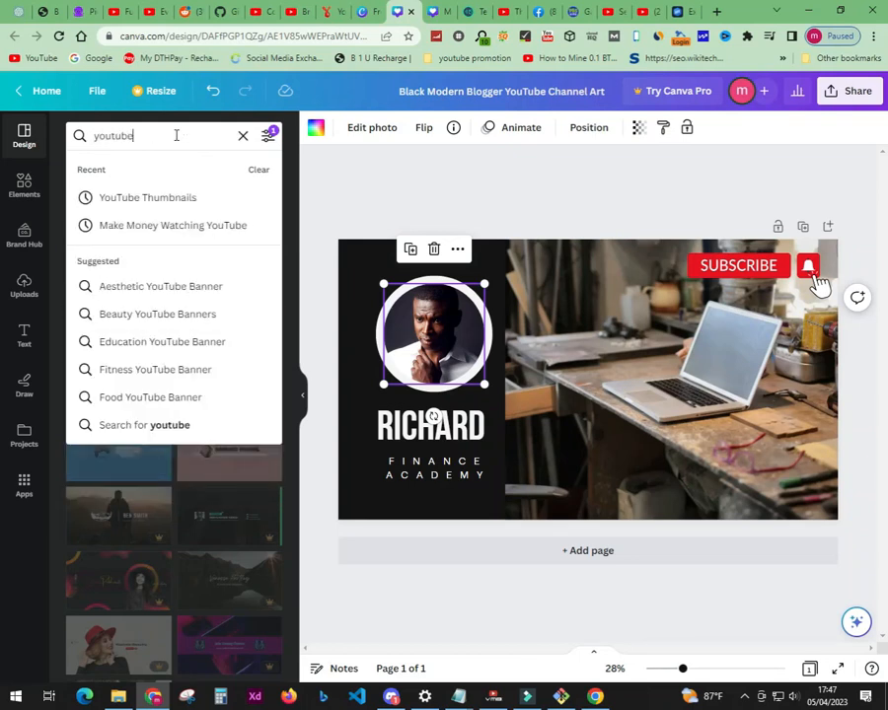
type(" thumnail")
key("Return")
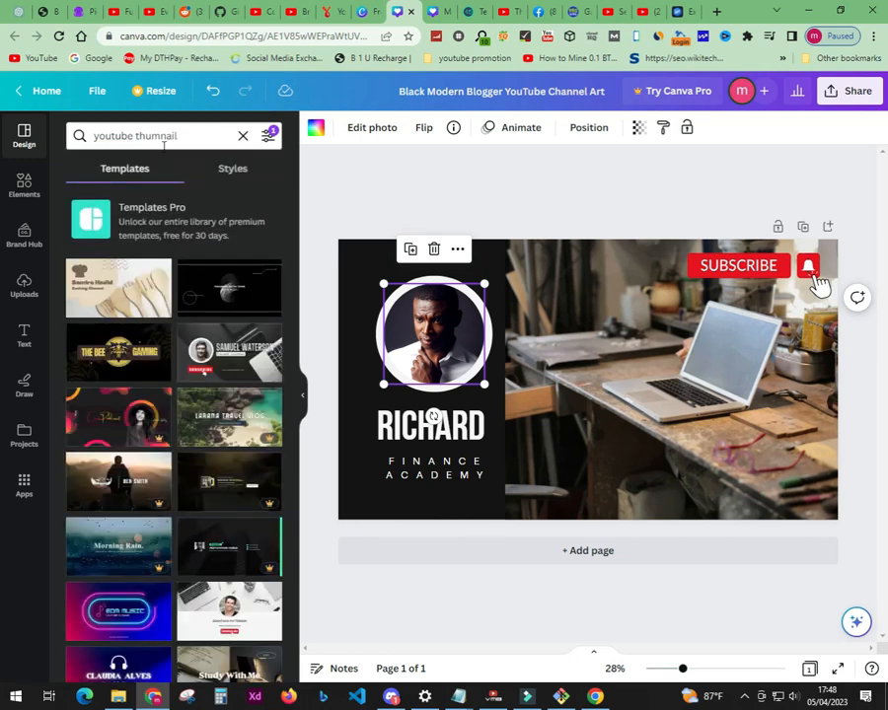
scroll(202, 449, "down", 3)
scroll(202, 450, "down", 3)
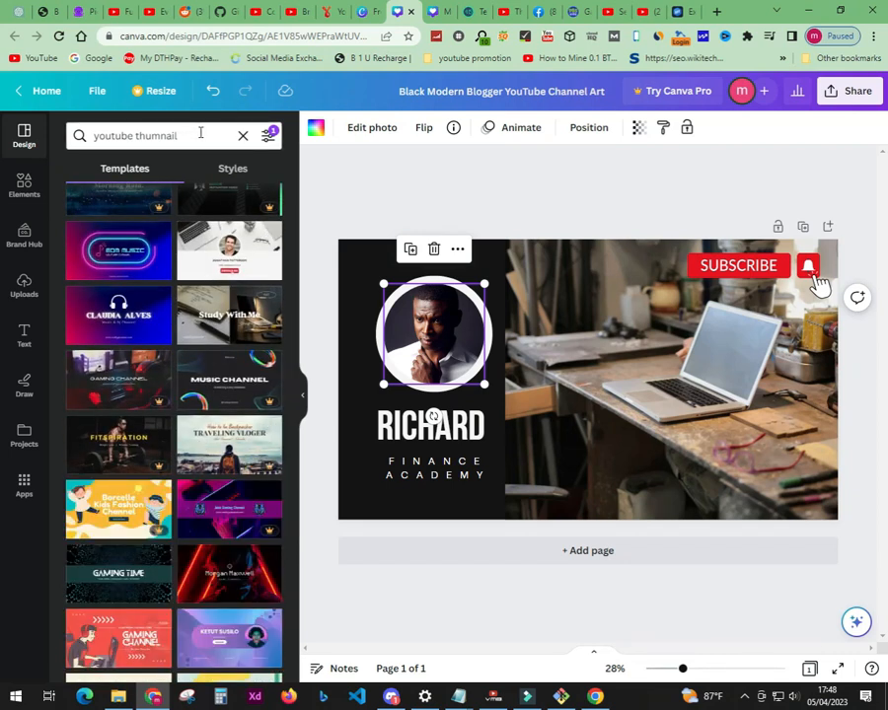
Change the template search to "youtube canvas" and look through the resulting banner designs
left_click(199, 133)
key("BackSpace")
key("BackSpace")
key("BackSpace")
key("BackSpace")
key("BackSpace")
key("BackSpace")
key("BackSpace")
key("BackSpace")
type("ca")
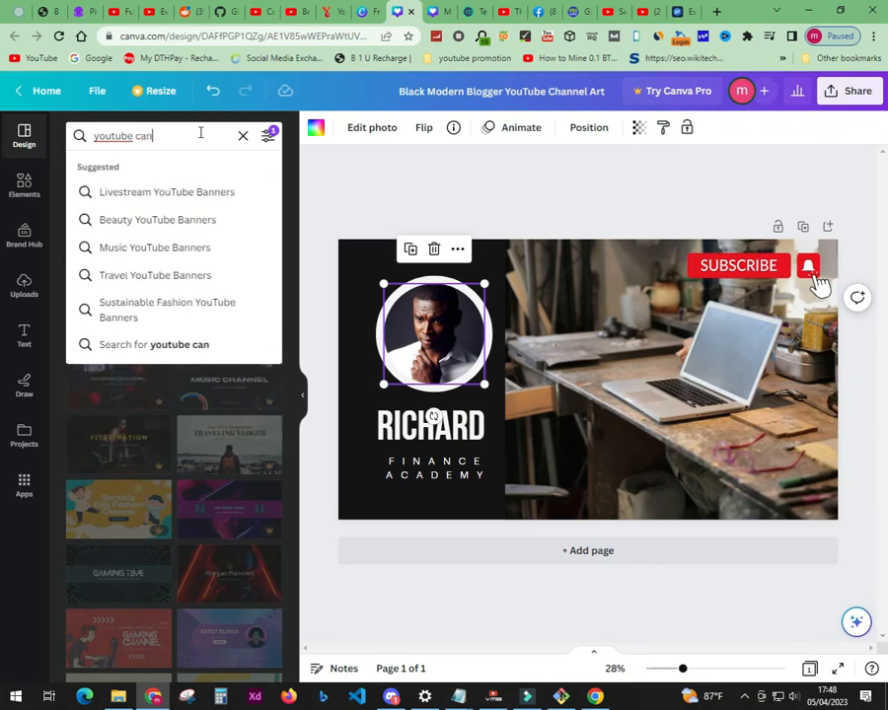
key("BackSpace")
key("BackSpace")
type("nvas")
key("Return")
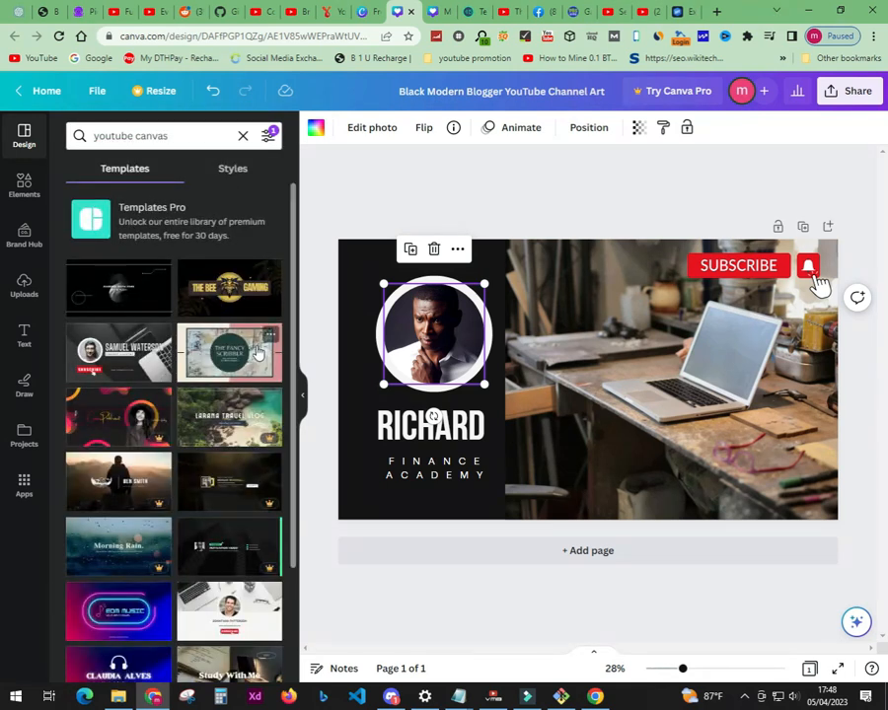
scroll(258, 357, "down", 3)
scroll(259, 357, "down", 6)
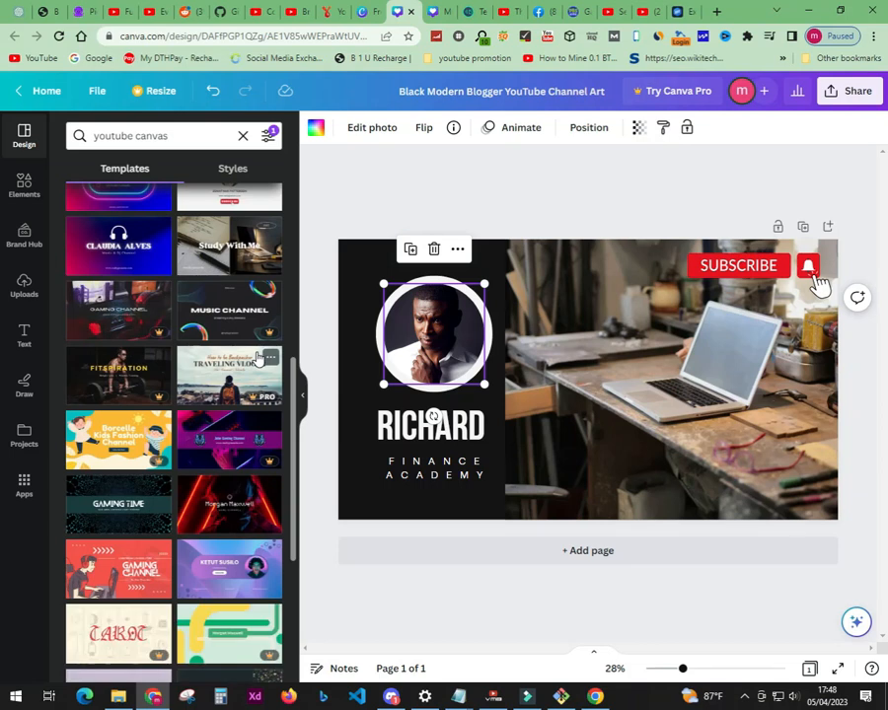
scroll(244, 371, "down", 3)
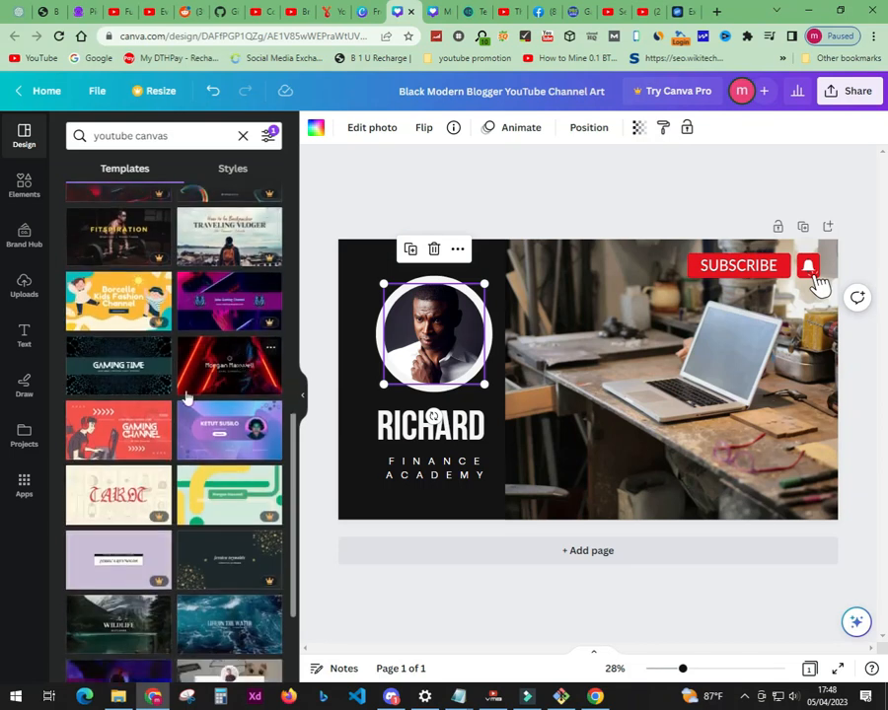
Delete the large name heading and the FINANCE ACADEMY text from the banner's dark area
left_click(433, 439)
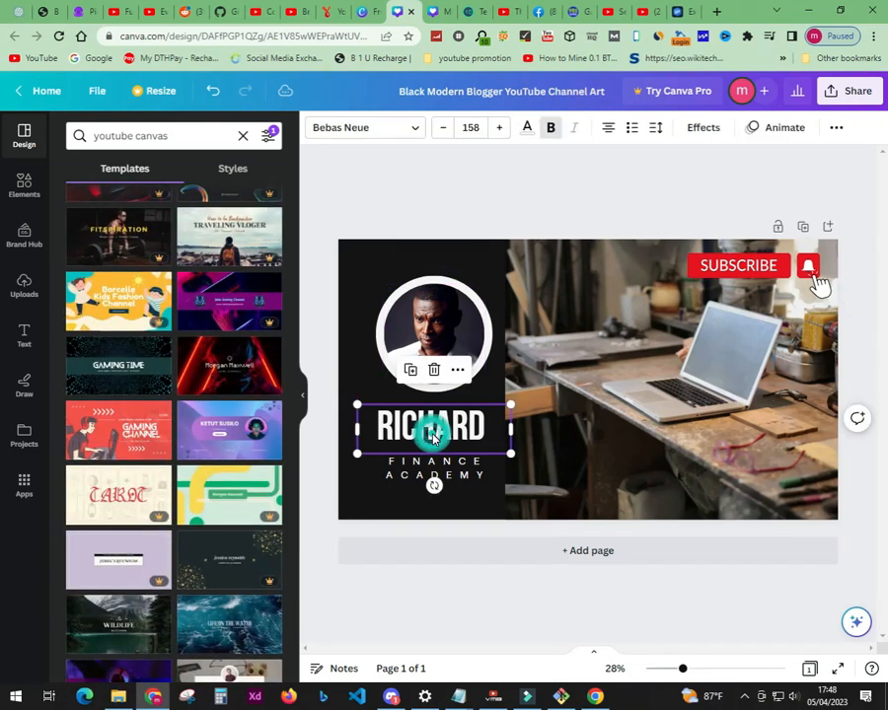
key("Delete")
left_click(432, 471)
key("Delete")
Delete the portrait photo, the white circle behind it and the empty circular frame from the banner
left_click(442, 357)
key("Delete")
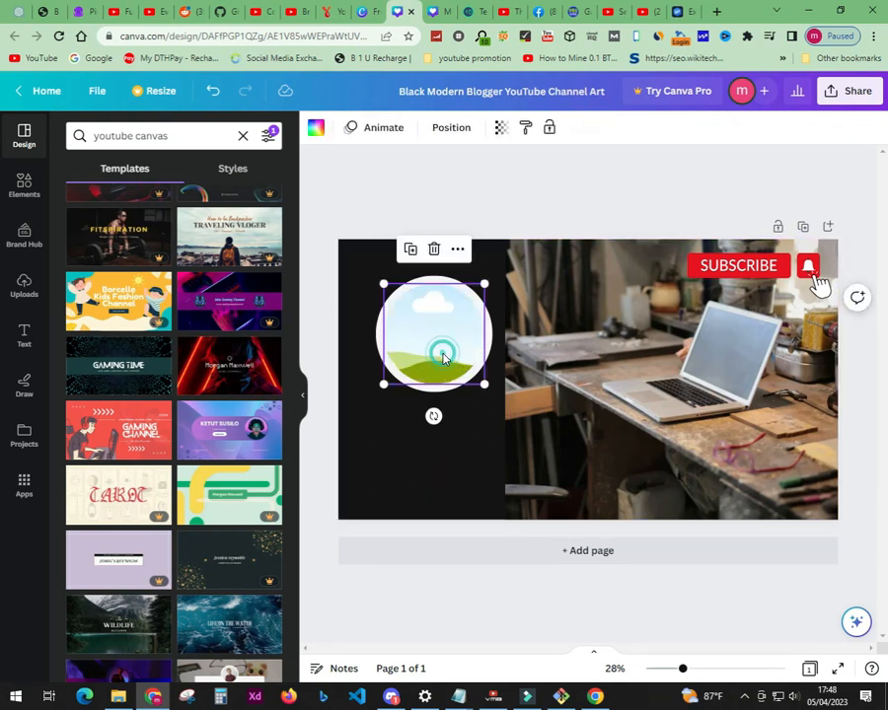
left_click(434, 410)
left_click(440, 341)
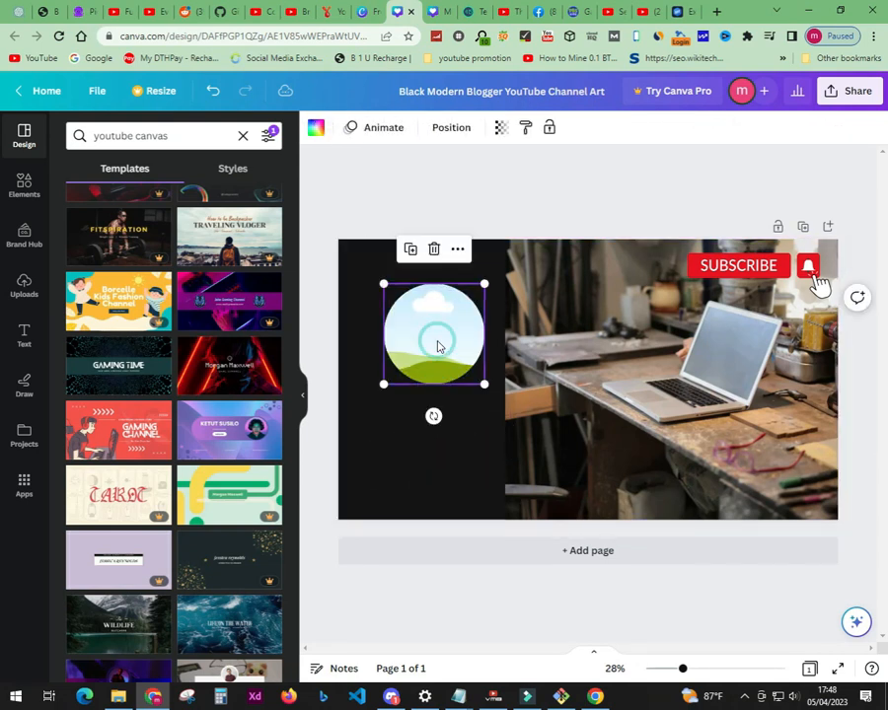
key("Delete")
left_click(421, 430)
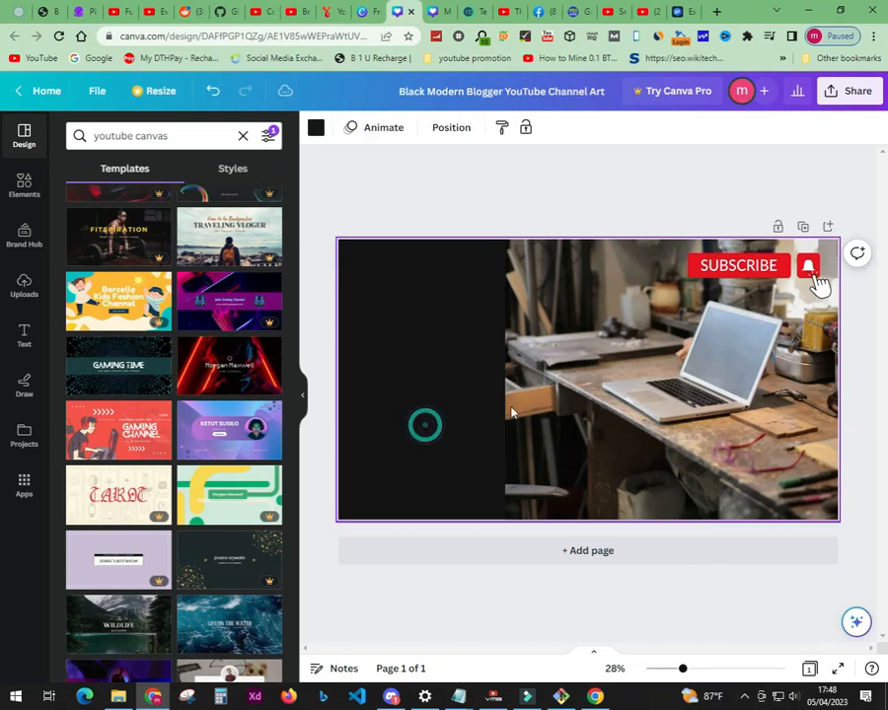
left_click(505, 395)
left_click(511, 387)
left_click(471, 378)
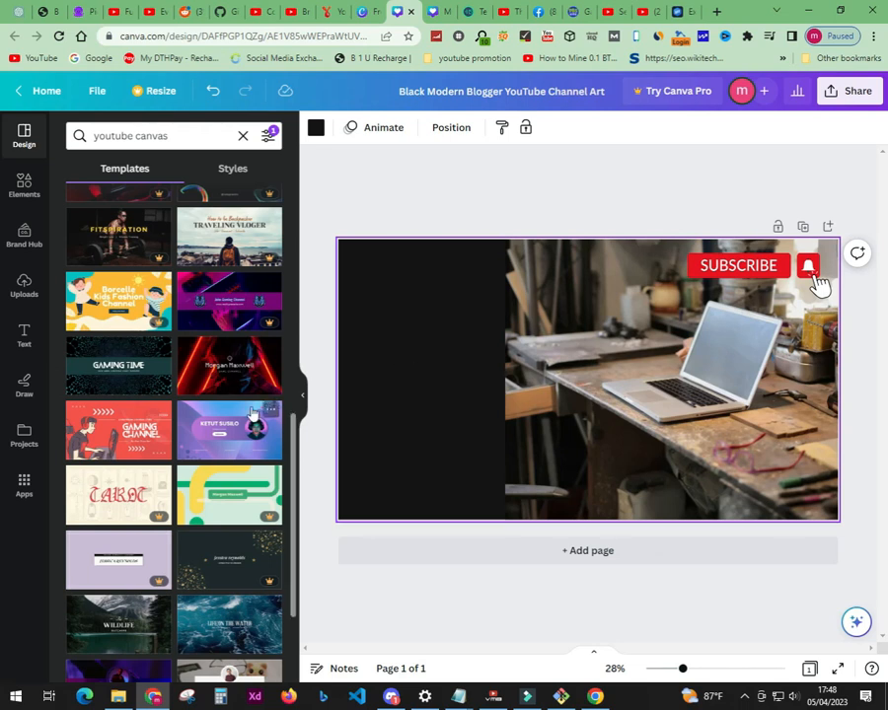
Look further down the "youtube canvas" template results for other banner designs
scroll(113, 291, "down", 2)
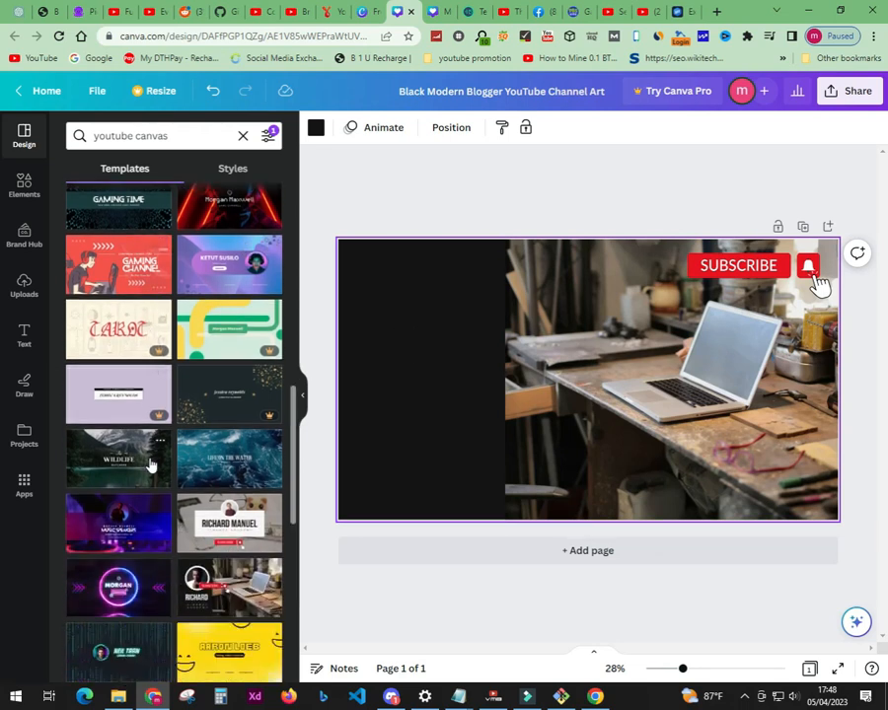
scroll(151, 463, "down", 3)
scroll(151, 463, "down", 2)
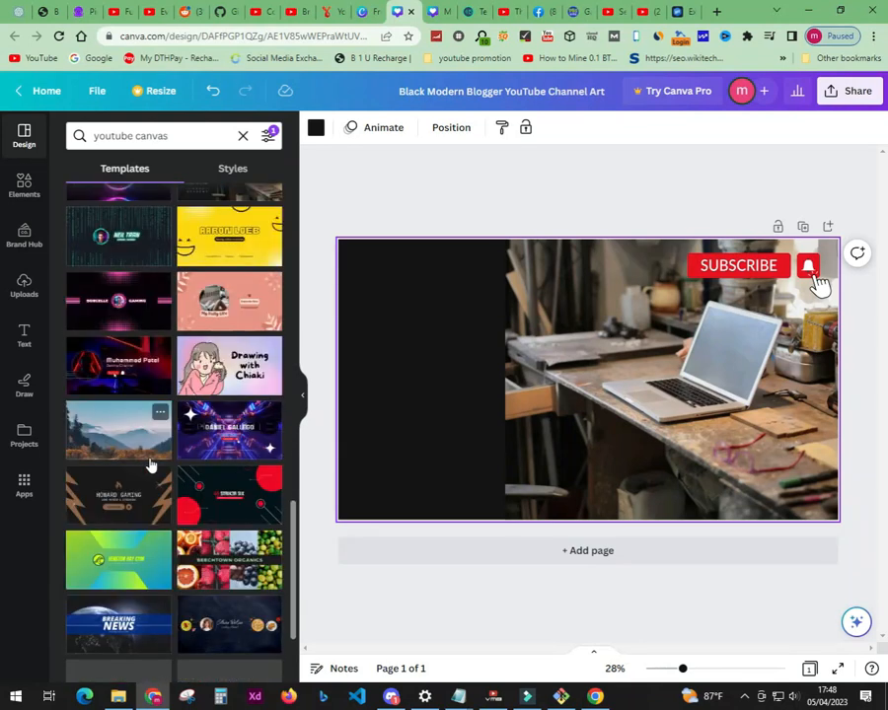
scroll(151, 464, "down", 4)
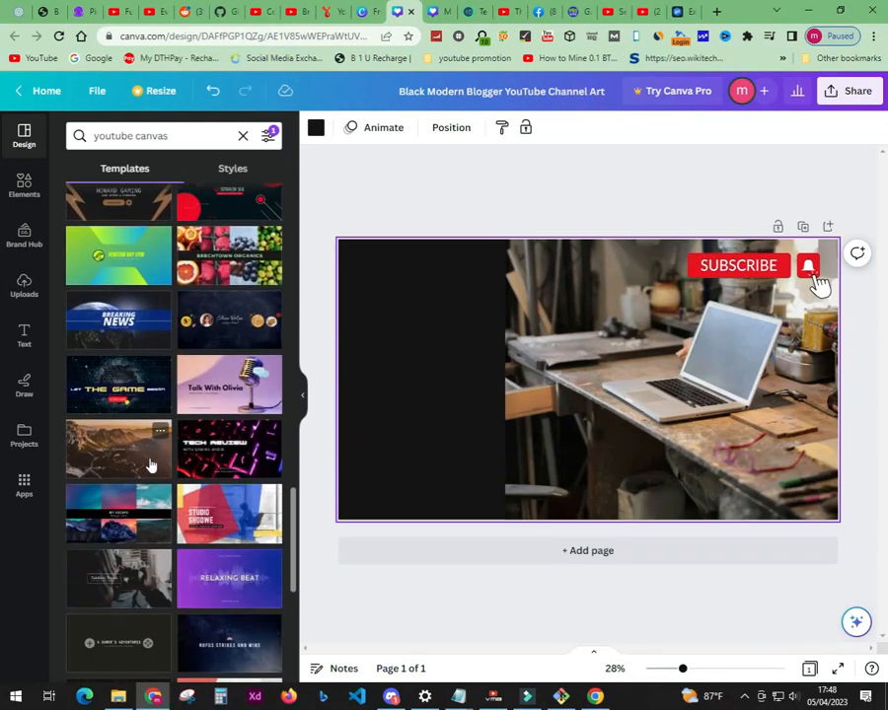
scroll(150, 464, "down", 3)
scroll(117, 466, "down", 2)
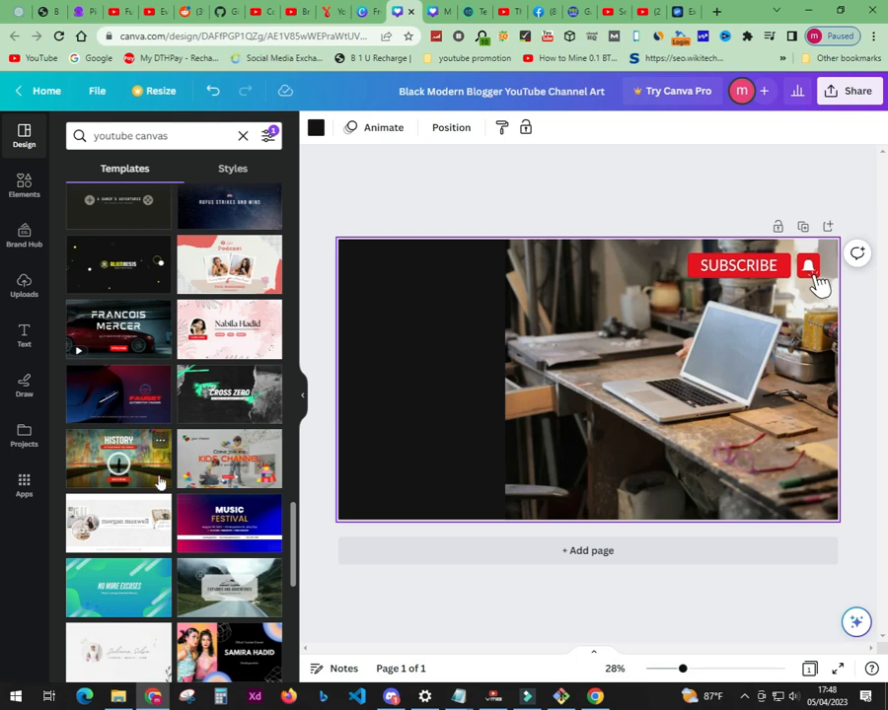
scroll(159, 482, "down", 4)
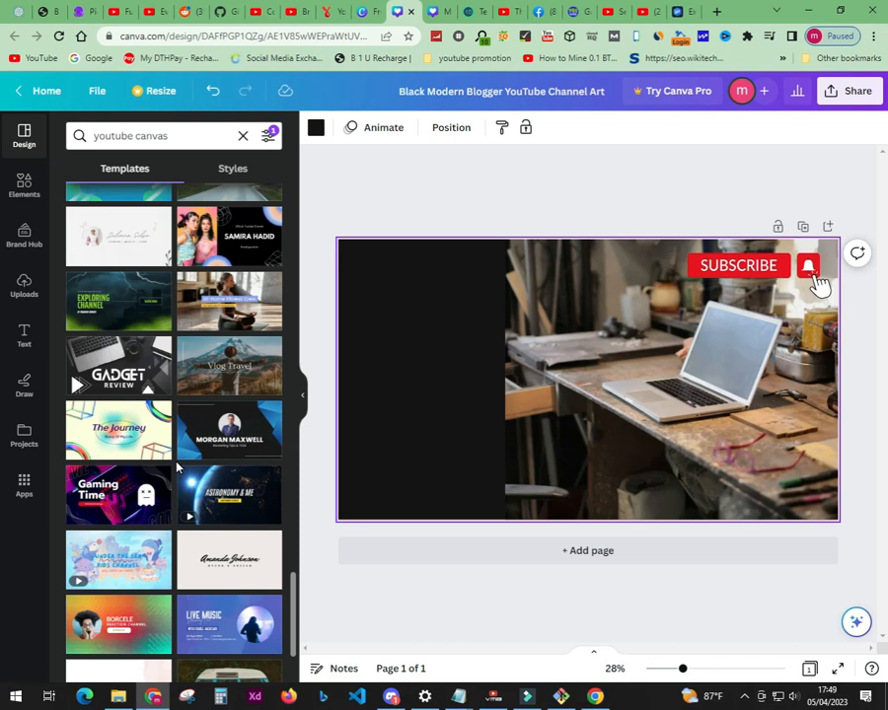
Try the blue SWITCH gaming channel template from further down the results on the banner, and undo it
scroll(177, 467, "down", 2)
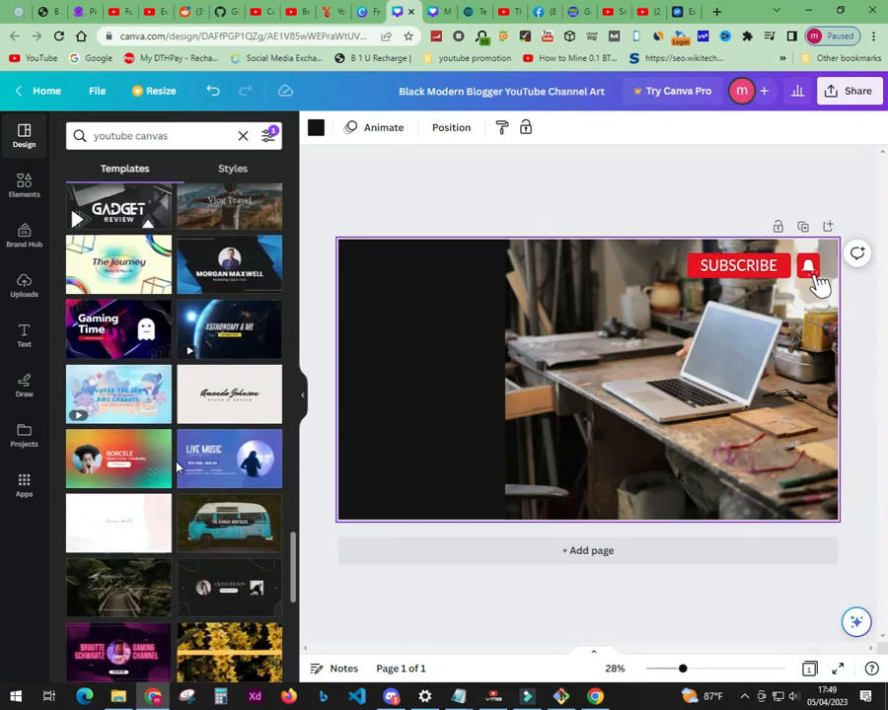
scroll(177, 467, "down", 2)
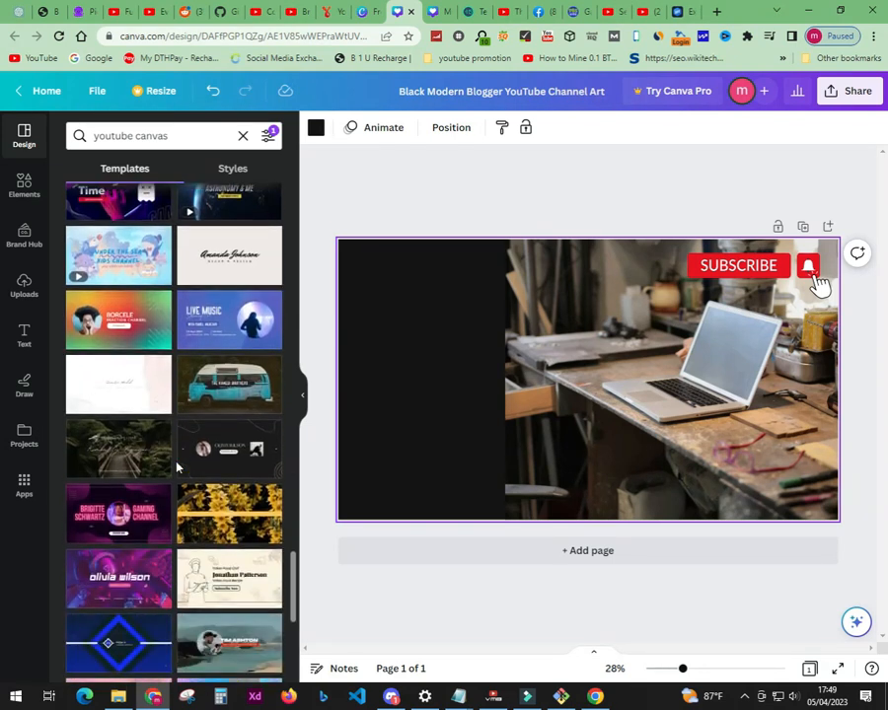
scroll(178, 468, "down", 5)
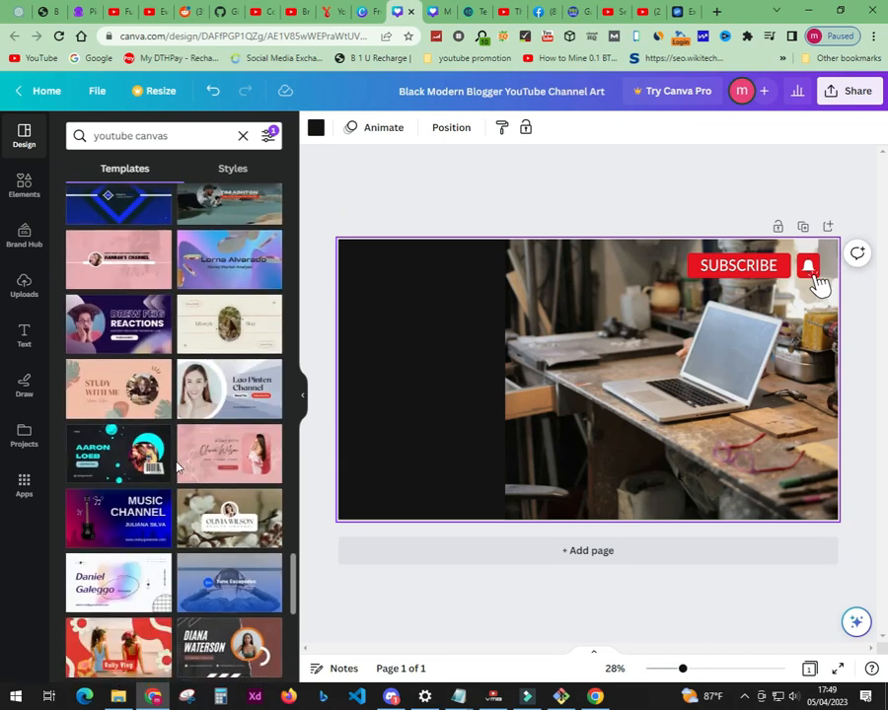
scroll(177, 468, "down", 3)
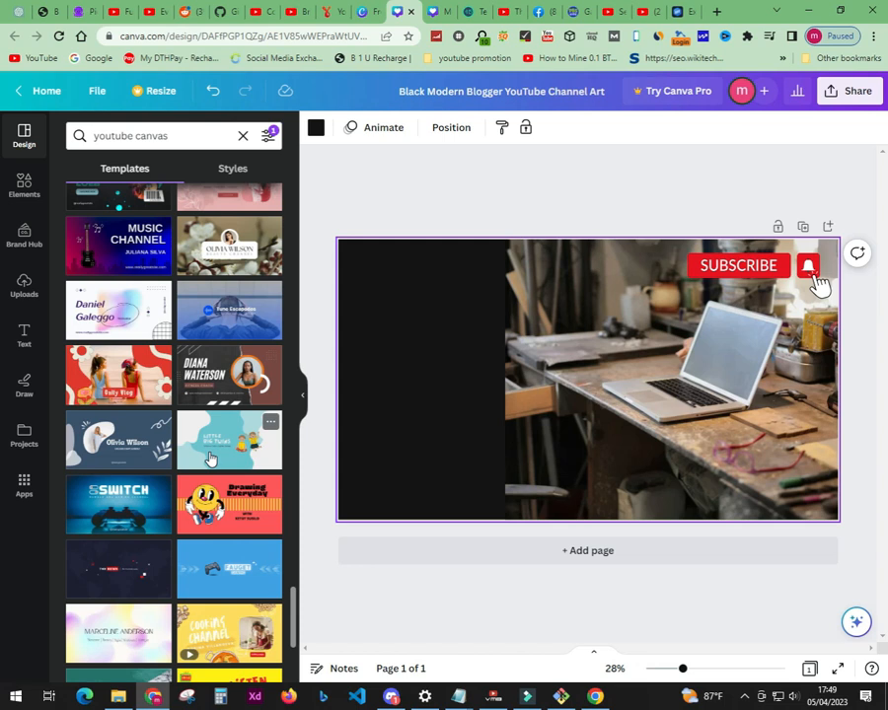
left_click(146, 511)
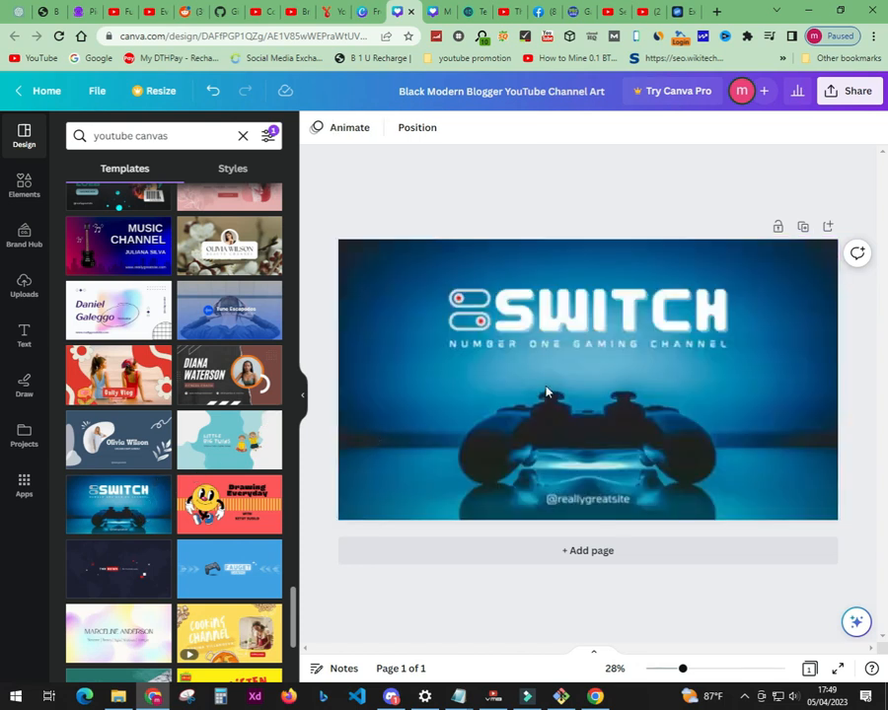
left_click(606, 347)
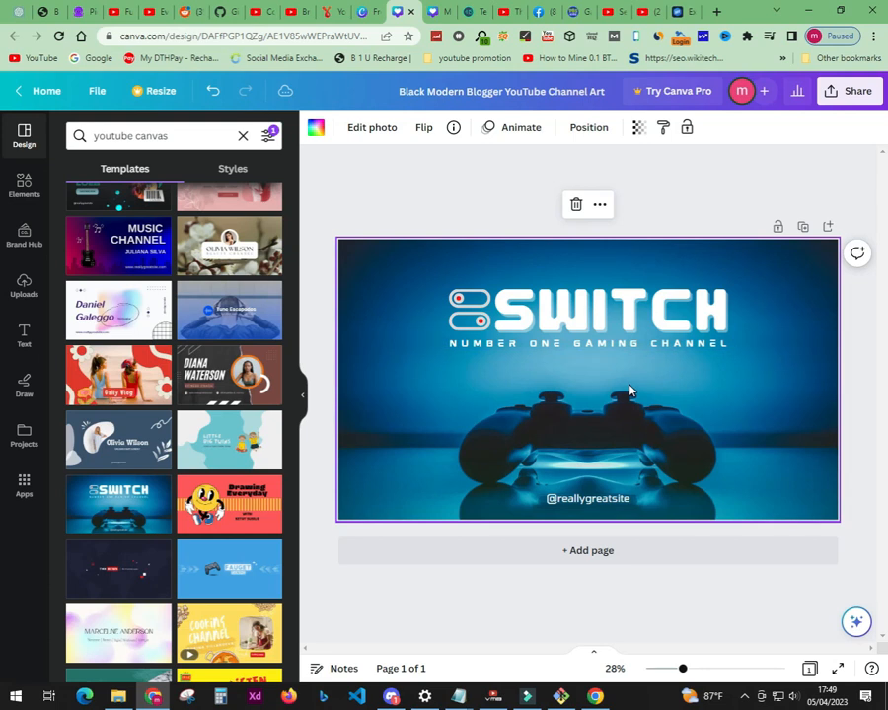
key("Tab")
key("Tab")
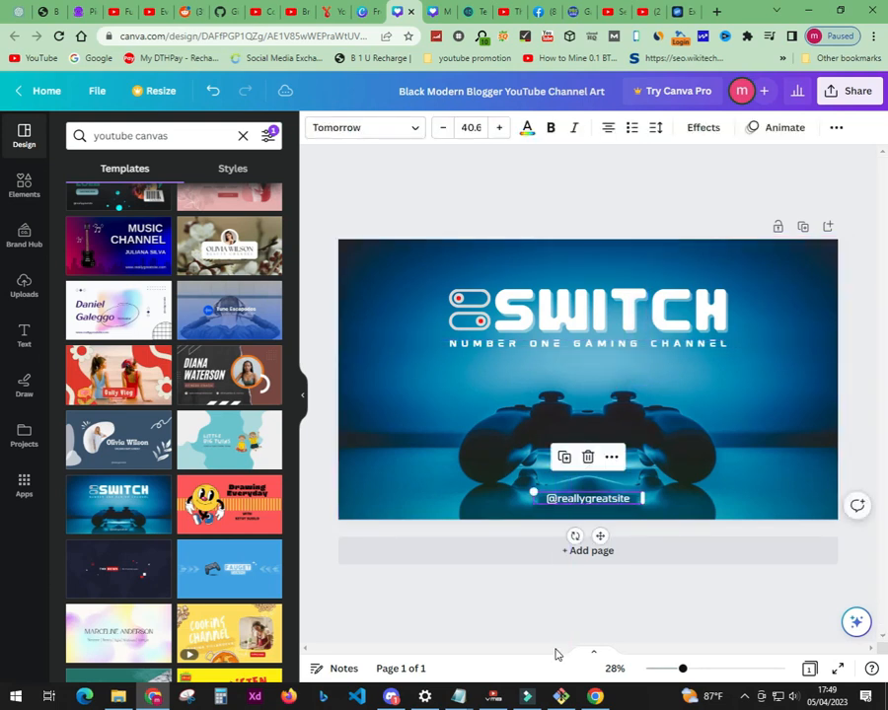
key("ctrl+z")
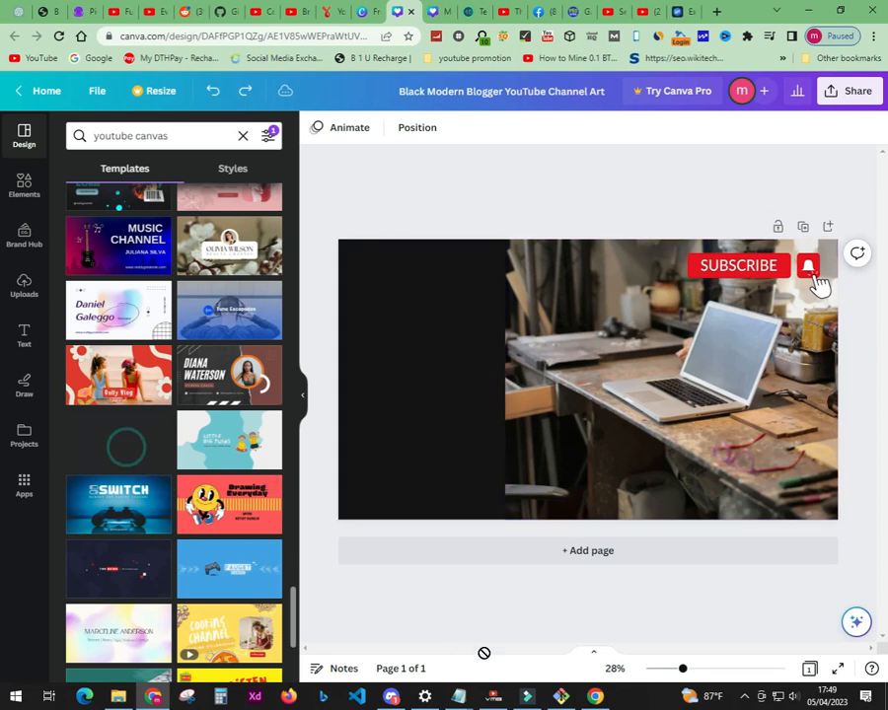
Try the dark blue "UPLOAD EVERY SUNDAY" template with an extra page, and undo both the page and the template
scroll(183, 461, "down", 1)
left_click_drag(163, 393, 454, 621)
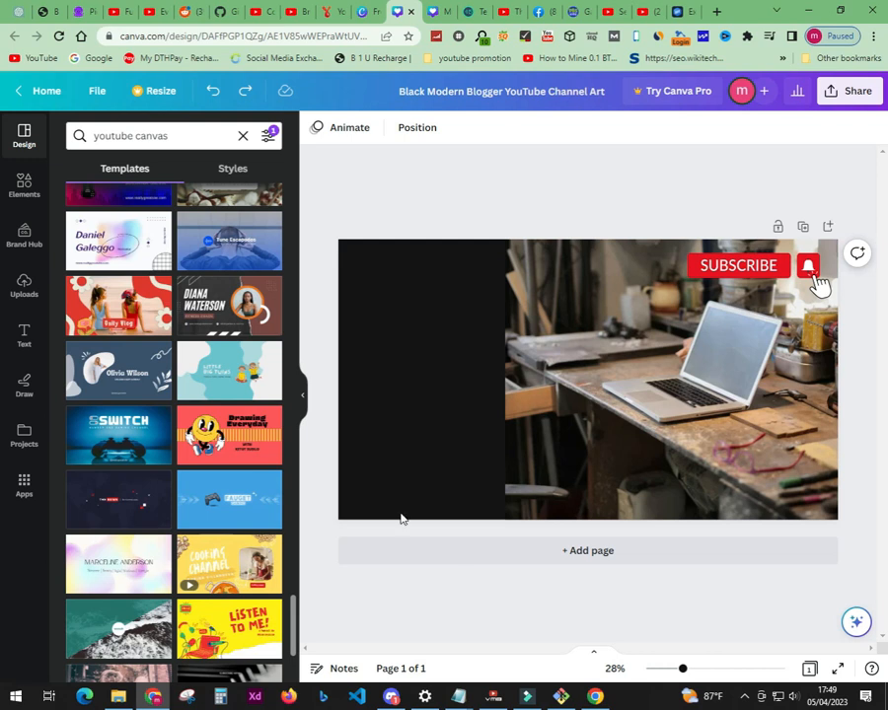
left_click(119, 371)
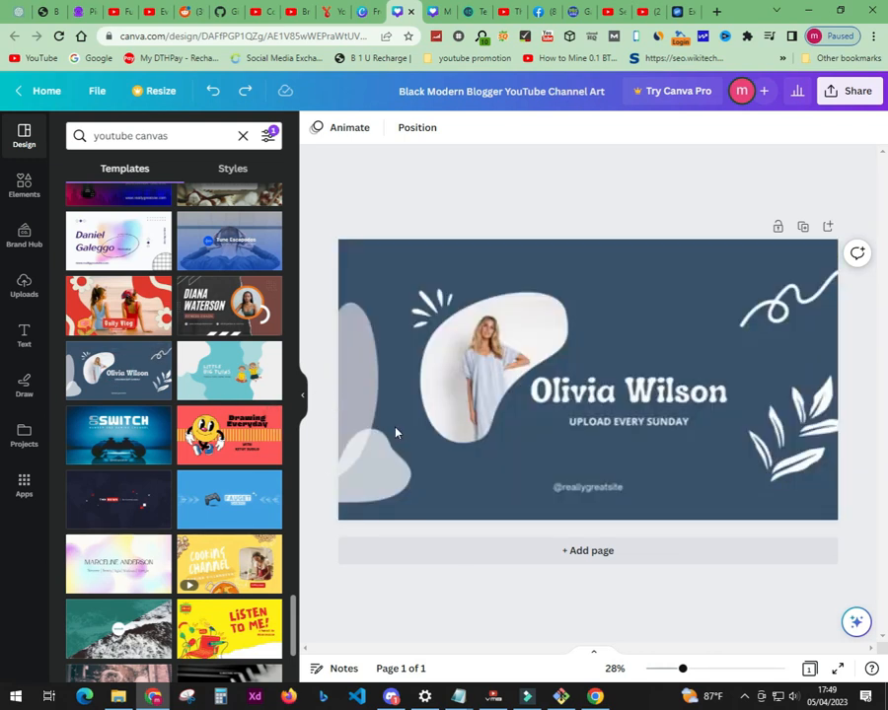
left_click(556, 554)
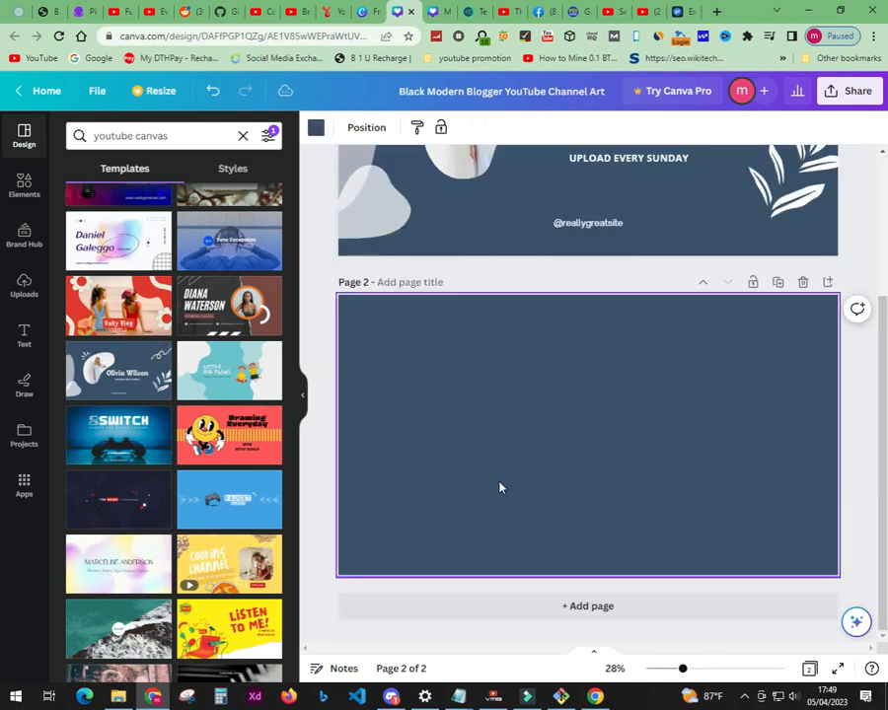
scroll(498, 485, "up", 2)
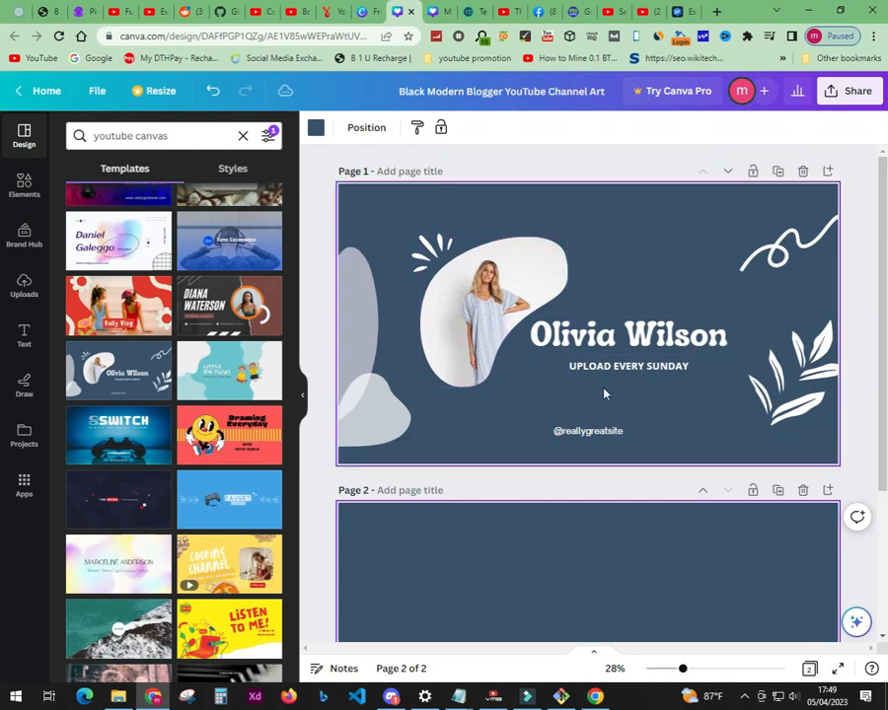
left_click(585, 405)
key("ctrl+z")
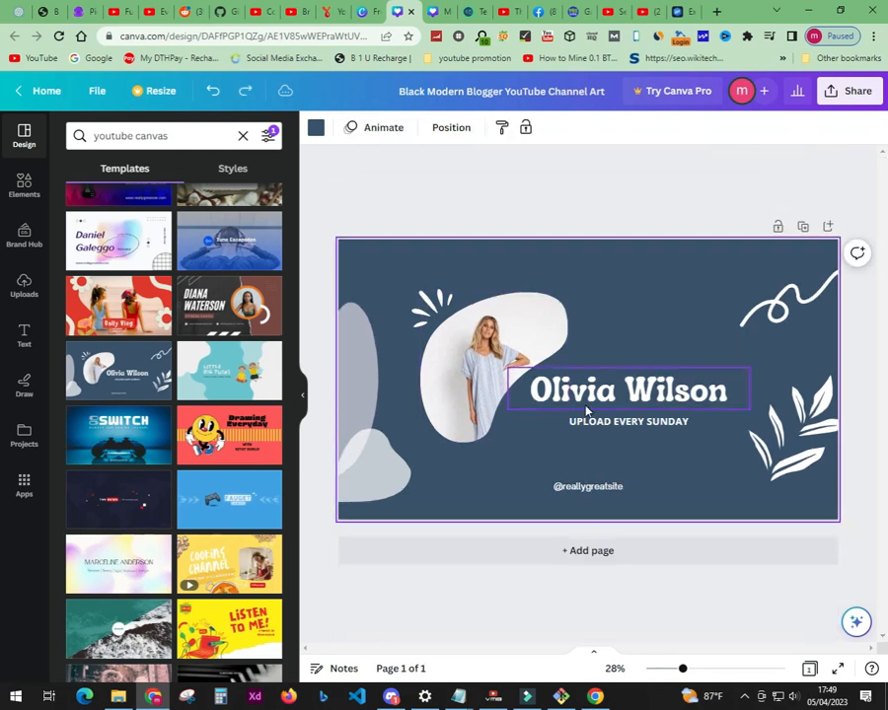
key("ctrl+z")
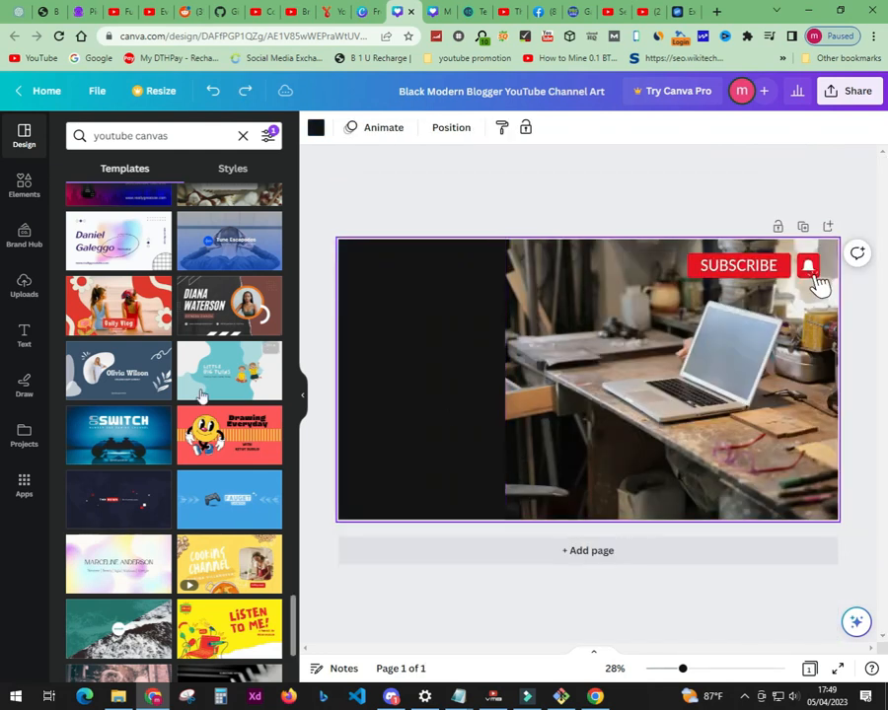
Add a second page and apply the dark blue "UPLOAD EVERY SUNDAY" template to it
right_click(127, 442)
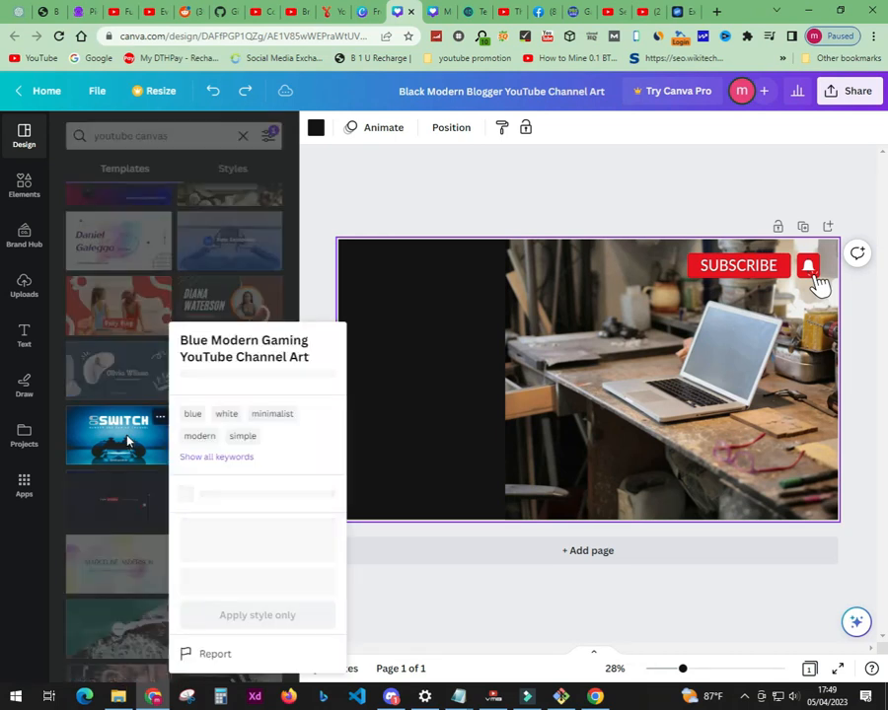
left_click(424, 616)
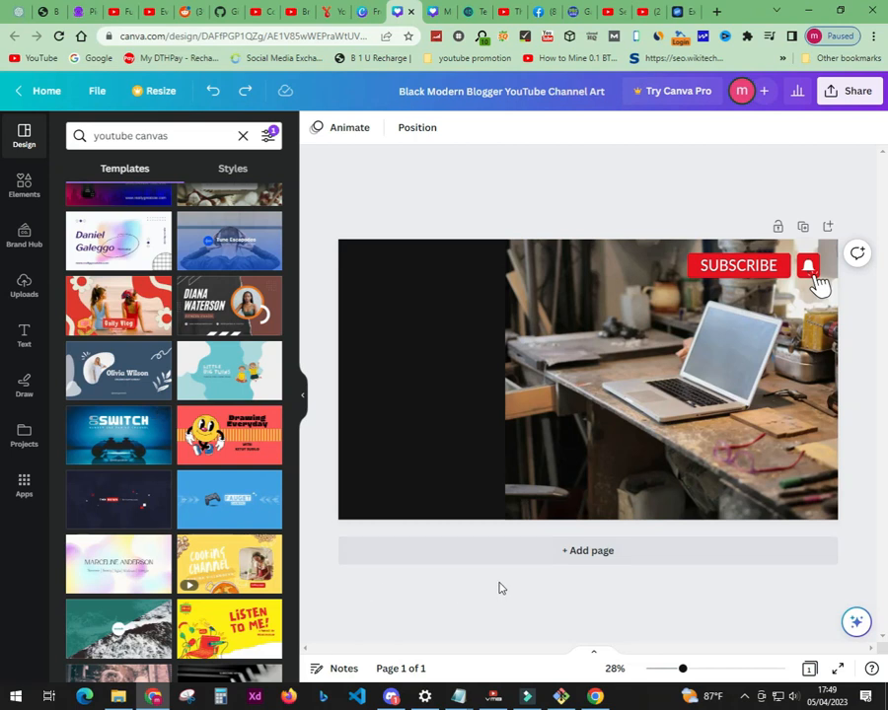
left_click(490, 554)
left_click(110, 383)
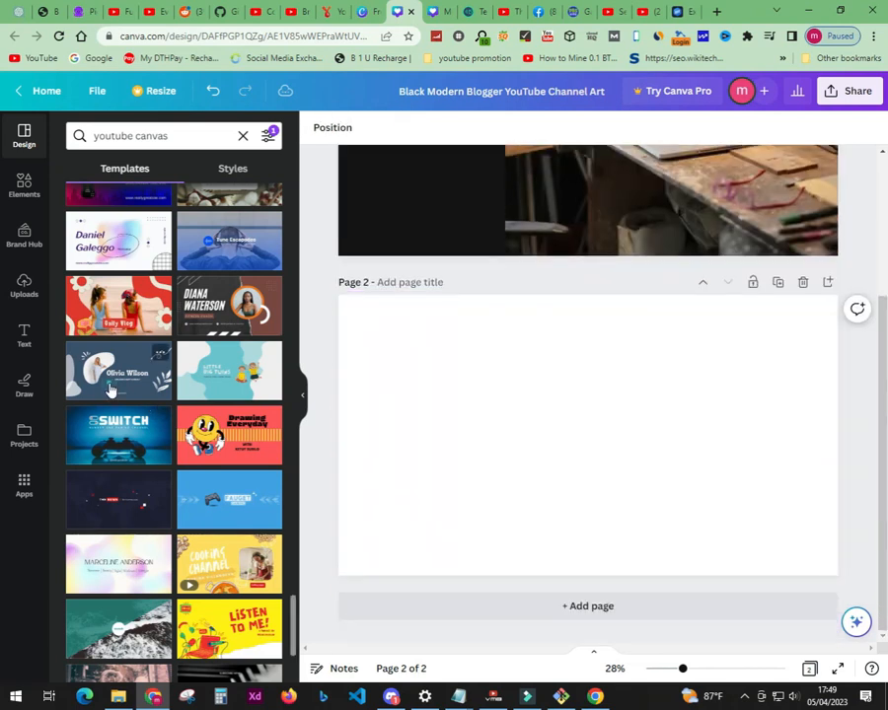
scroll(535, 441, "up", 2)
scroll(535, 441, "down", 3)
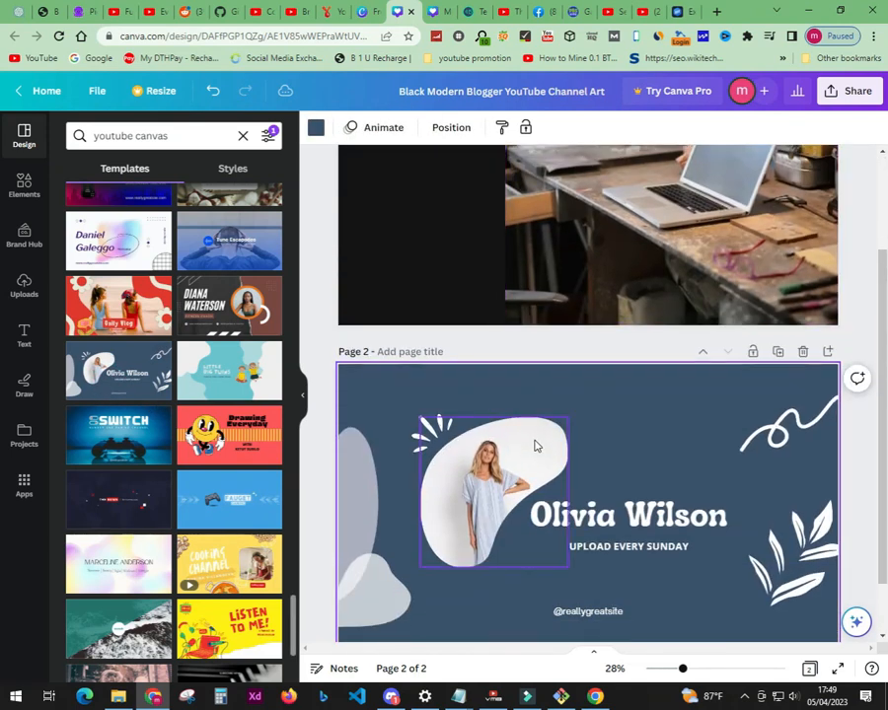
Delete the second page with the dark blue "UPLOAD EVERY SUNDAY" design
left_click(675, 430)
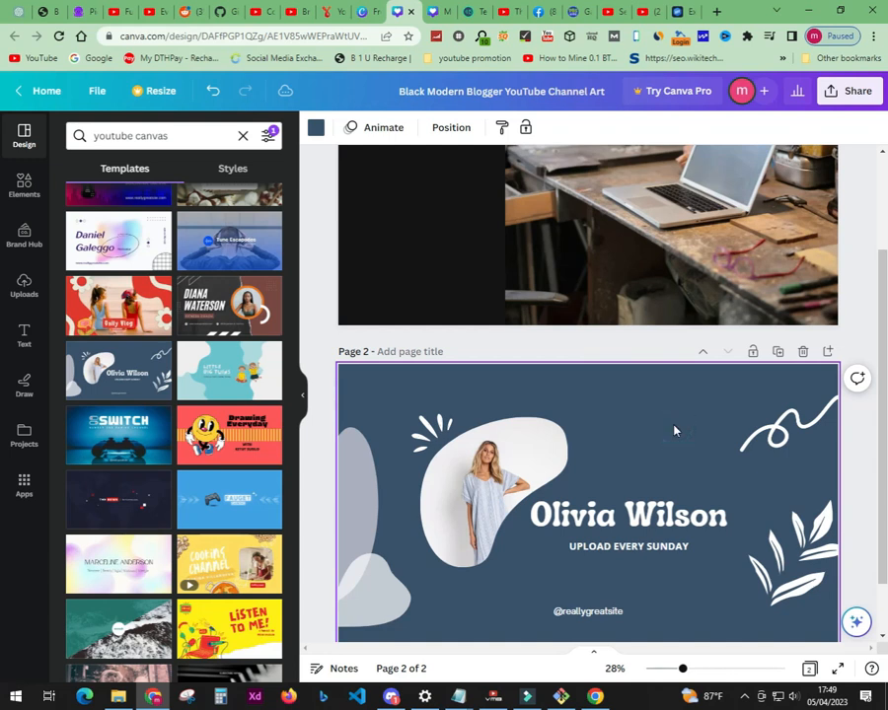
key("Delete")
left_click(673, 425)
left_click(799, 352)
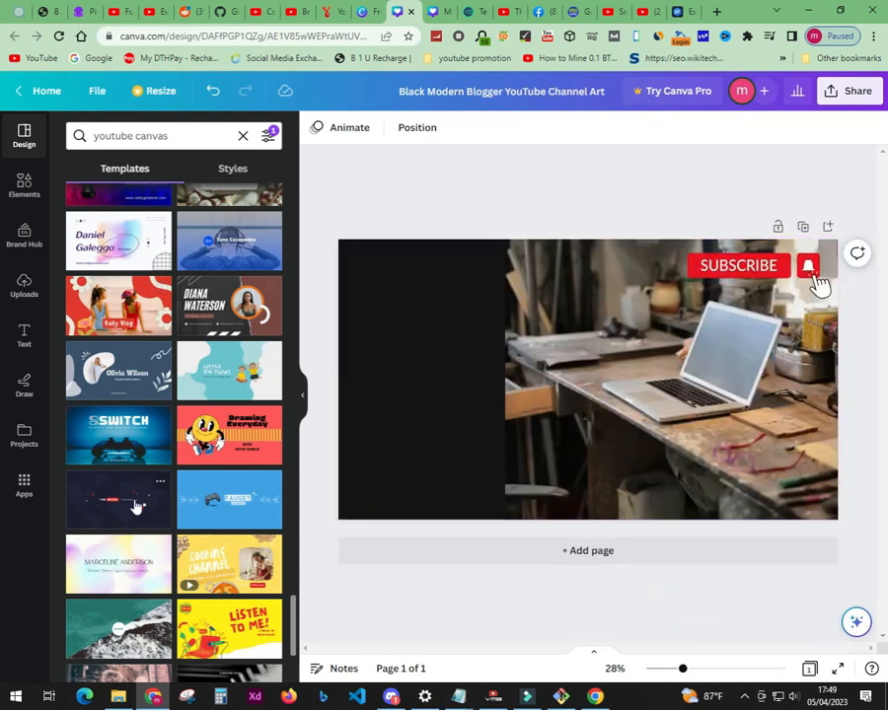
Add a second page below the workshop banner and apply the blue SWITCH gaming channel template to it
left_click(596, 563)
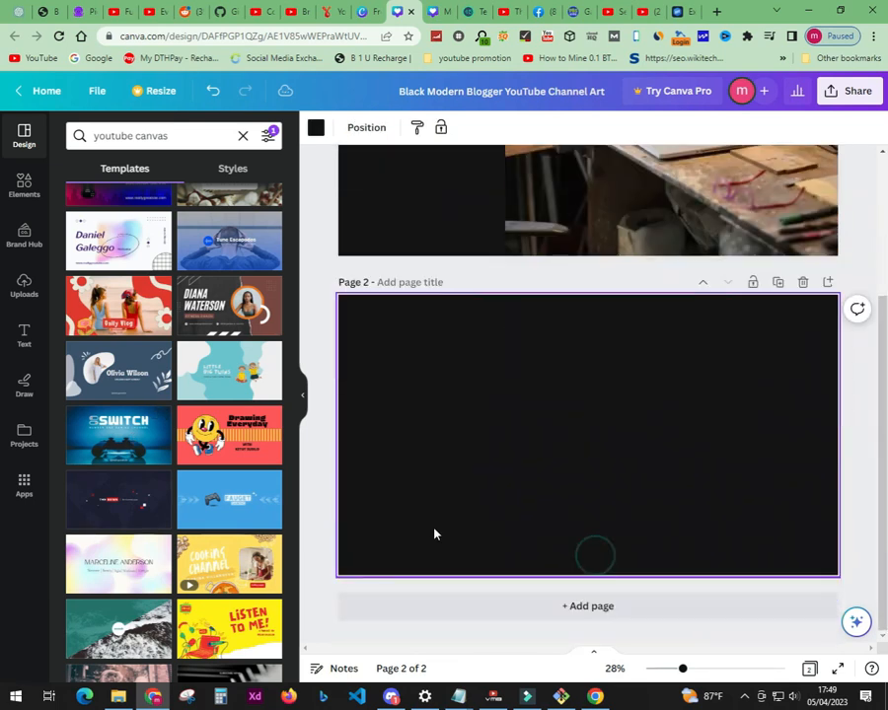
left_click(118, 431)
scroll(613, 467, "up", 2)
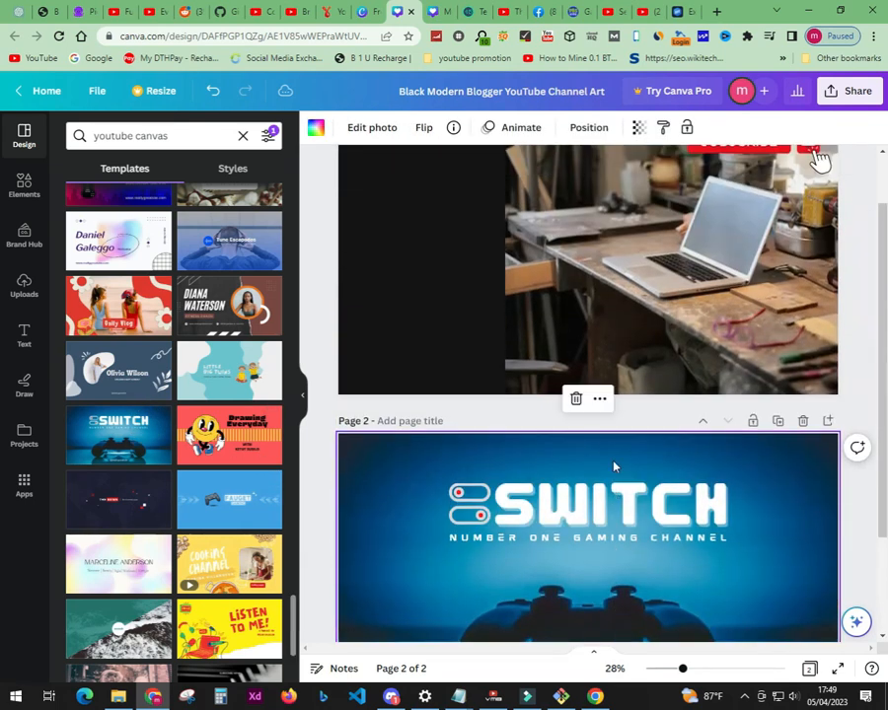
scroll(616, 543, "down", 2)
left_click(620, 504)
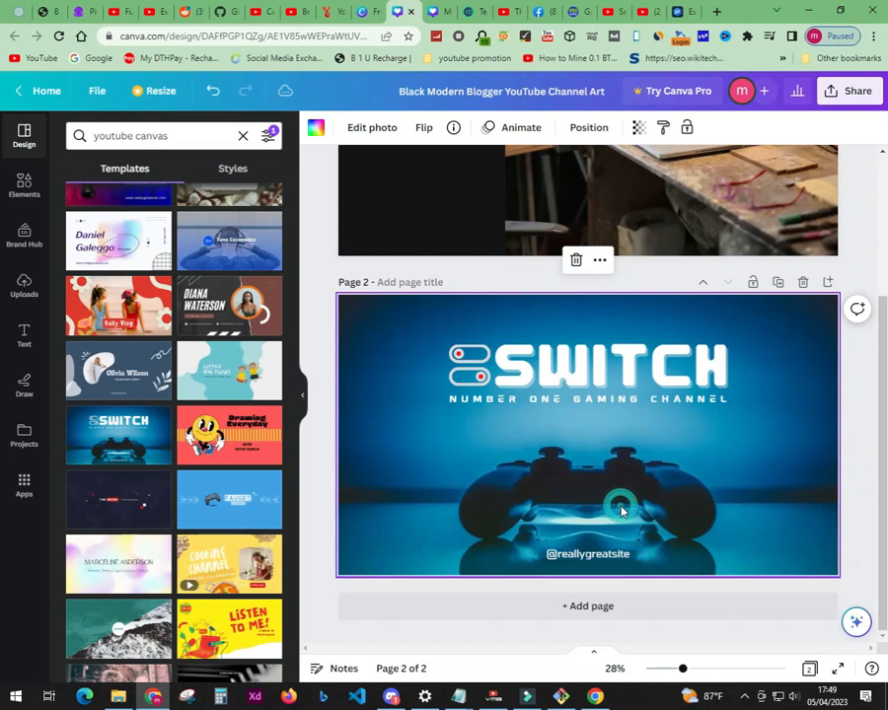
Open page 2's controller background photo for cropping and leave the crop without changing it
left_click(618, 399)
left_click(646, 482)
double_click(779, 524)
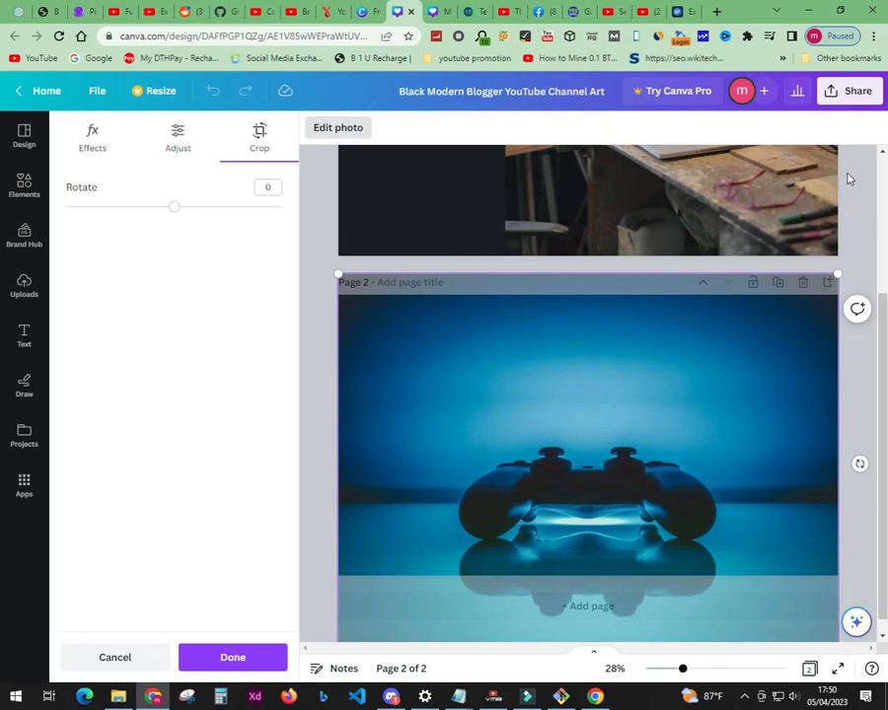
left_click(328, 296)
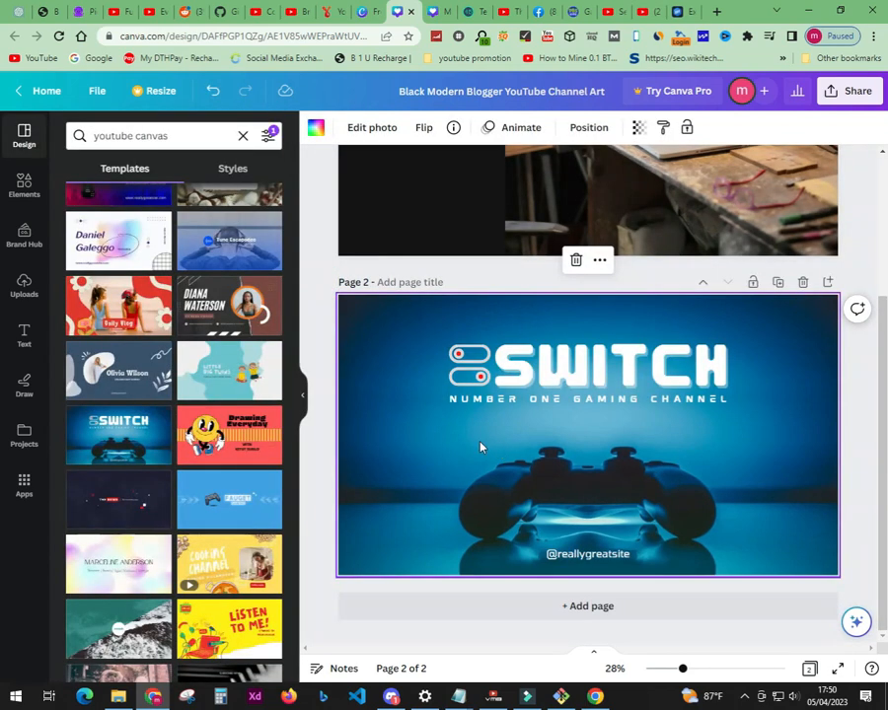
Compare the workshop laptop banner on page 1 with the SWITCH gaming banner on page 2
left_click(403, 217)
scroll(610, 466, "up", 3)
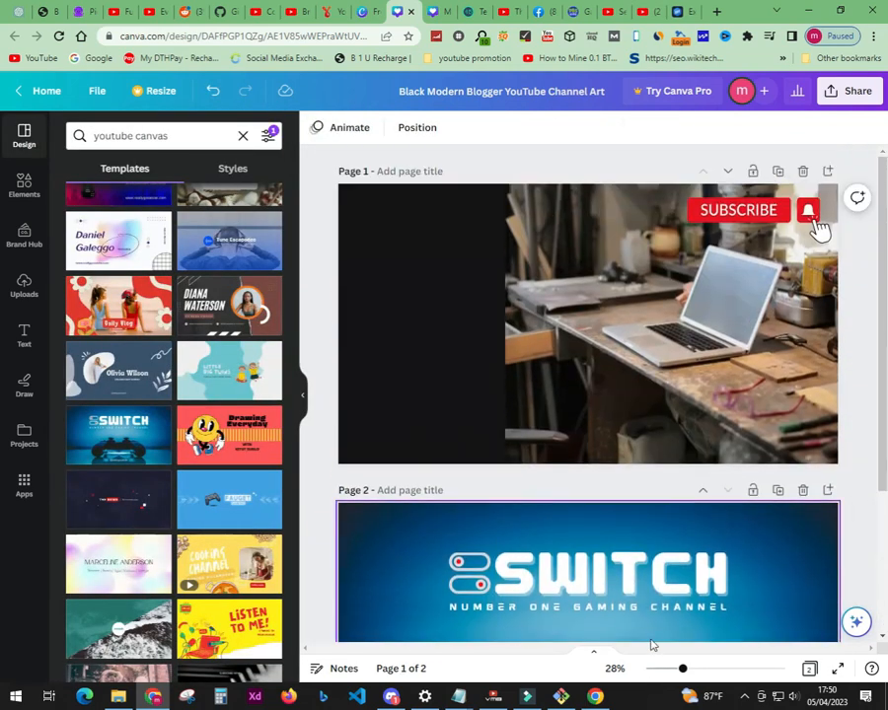
left_click_drag(543, 451, 487, 389)
scroll(493, 416, "down", 2)
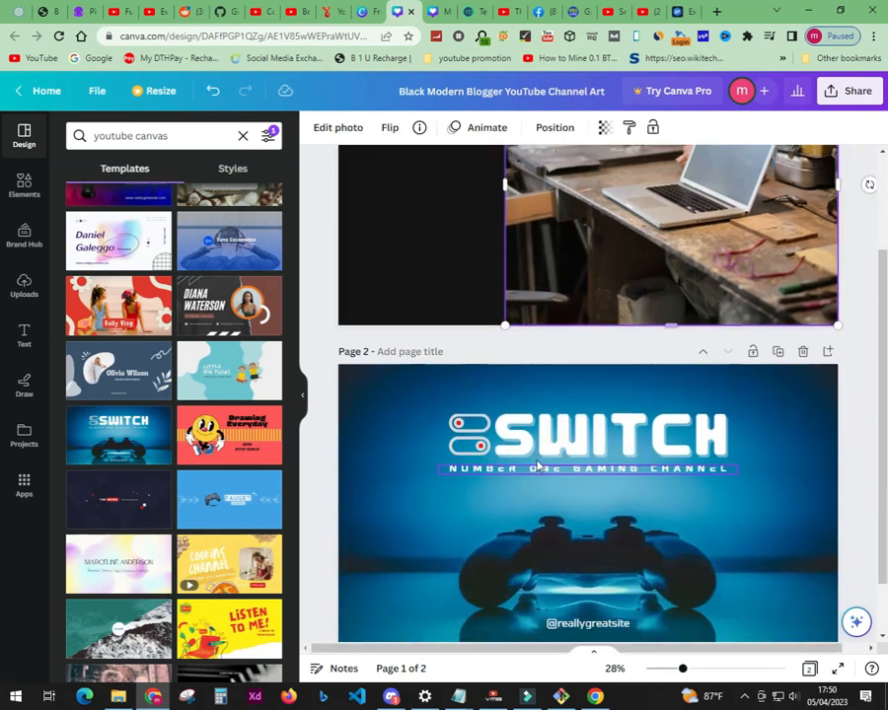
left_click(551, 435)
scroll(600, 472, "down", 1)
left_click(569, 470)
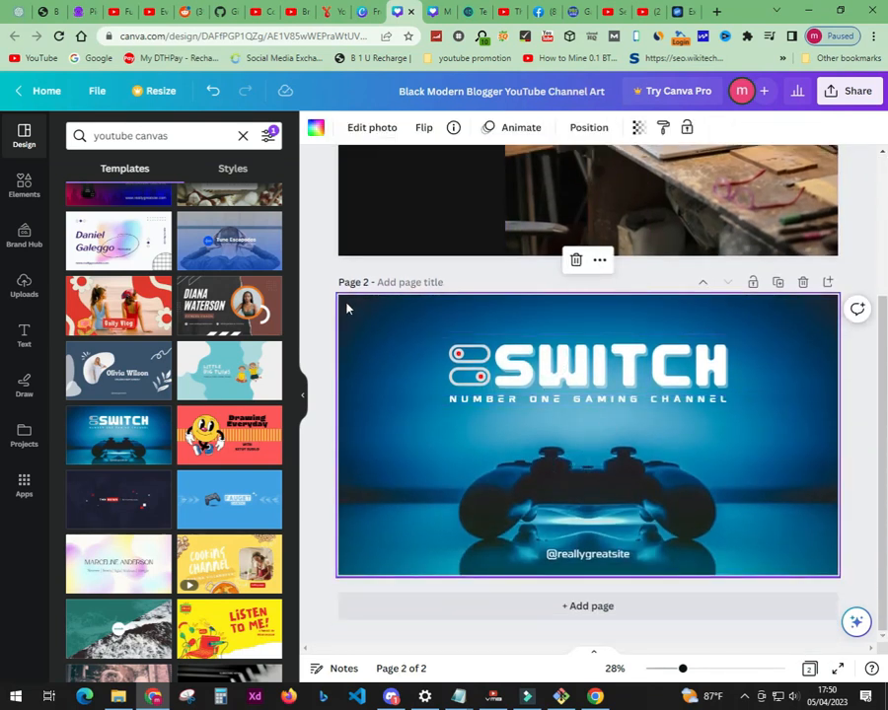
left_click_drag(339, 295, 444, 351)
left_click_drag(392, 467, 548, 544)
left_click(556, 526)
left_click_drag(565, 495, 412, 189)
scroll(412, 188, "up", 2)
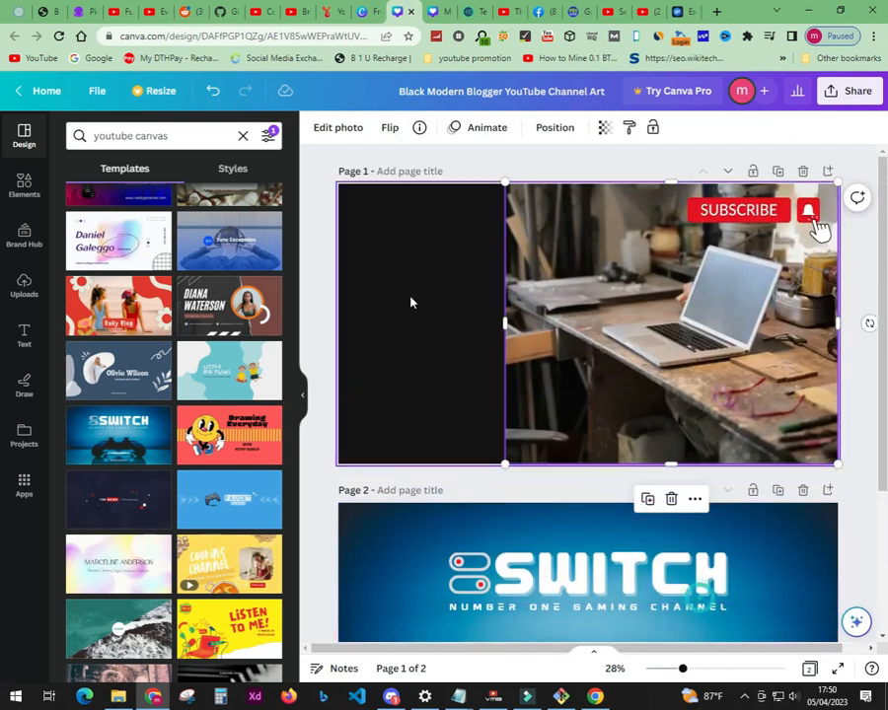
Apply the yellow Cooking Channel template to page 1 and replace its title with "YOUTUBE THUMNAIL", putting the second word on a new line
left_click(228, 563)
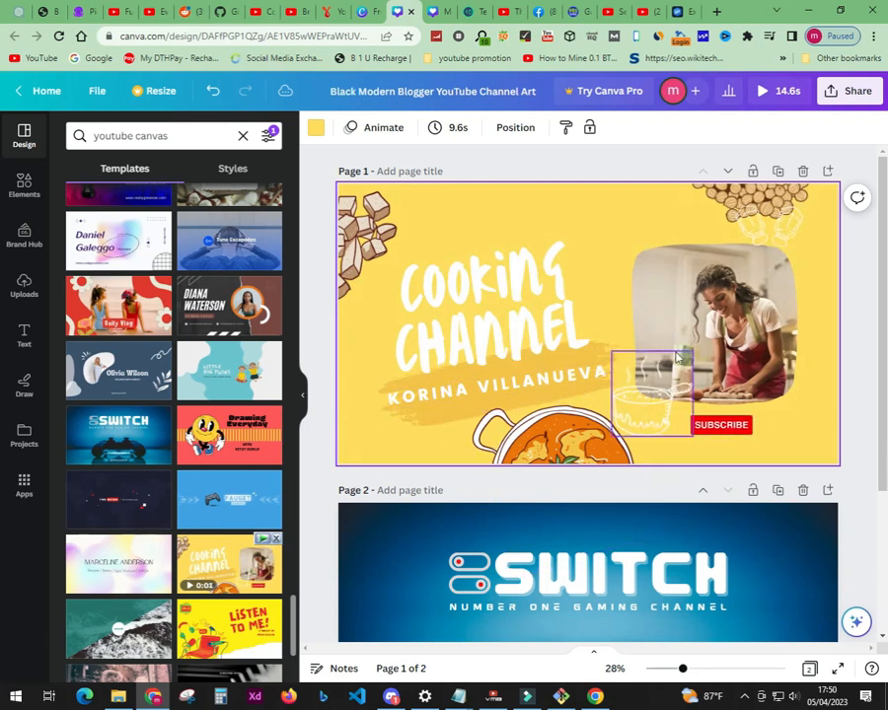
left_click(705, 322)
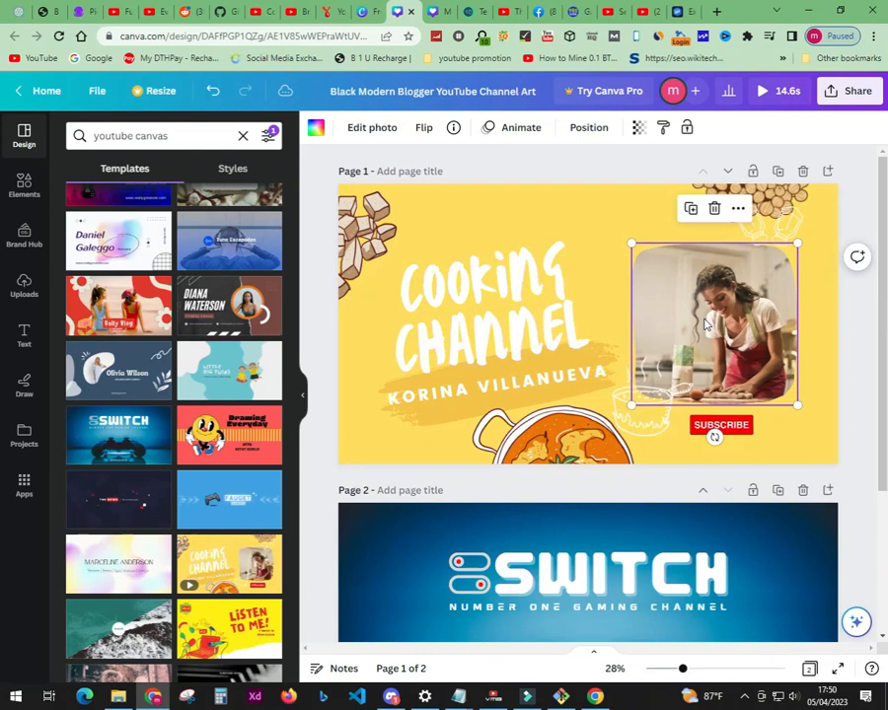
double_click(476, 267)
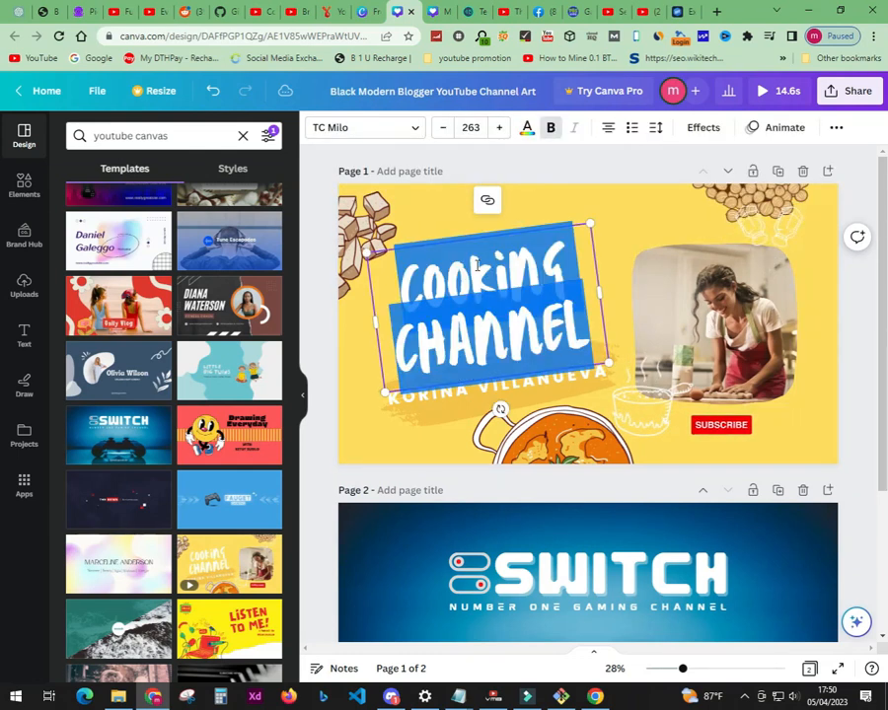
type("YOUTUB")
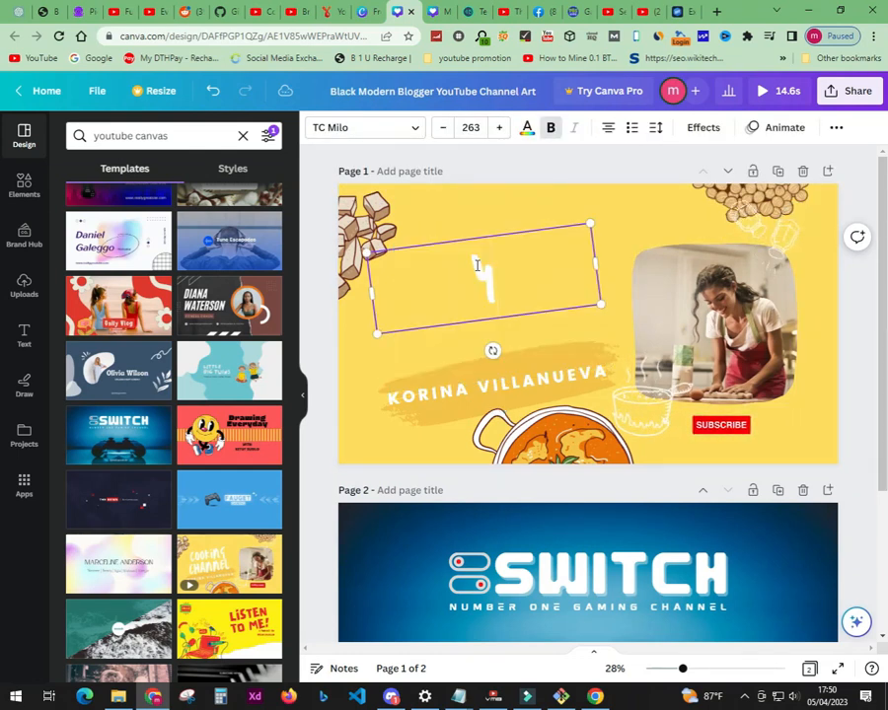
type("E")
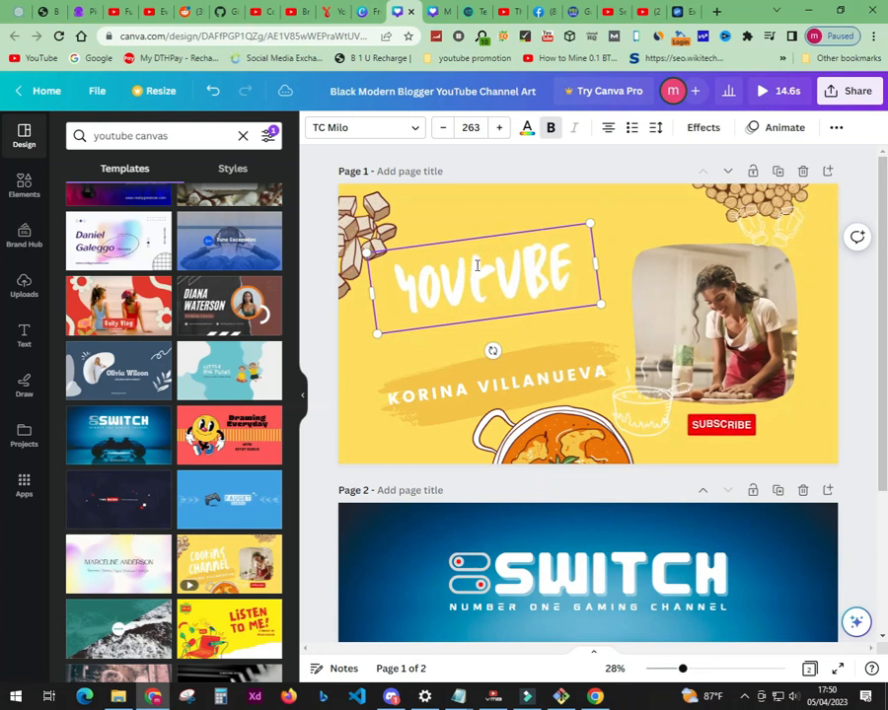
key("Return")
type("THU")
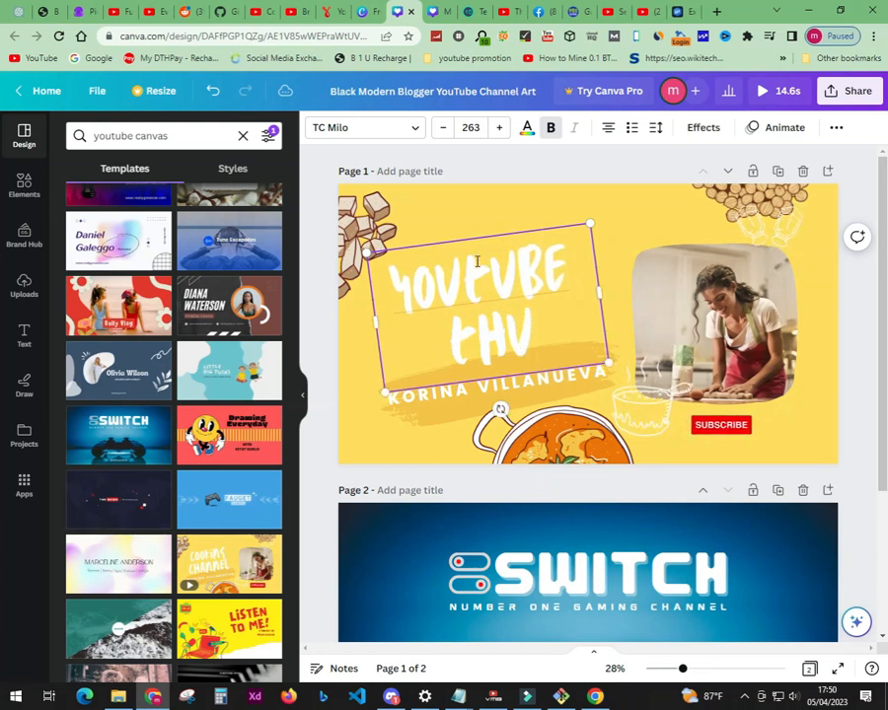
type("MNAI")
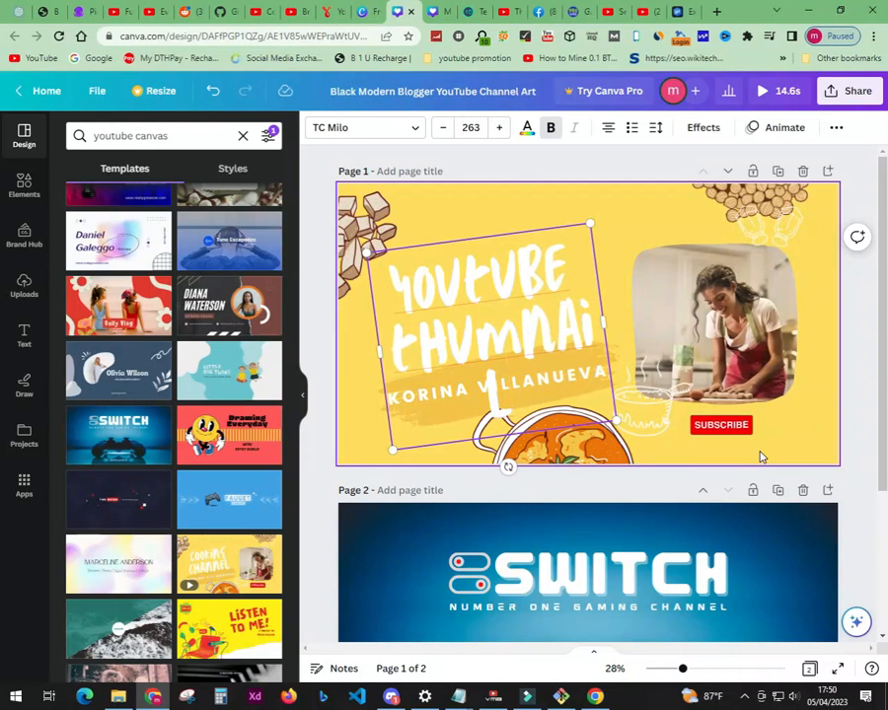
Nudge the white steaming pot drawing on page 1 slightly to the right
left_click(636, 405)
left_click_drag(647, 400, 652, 399)
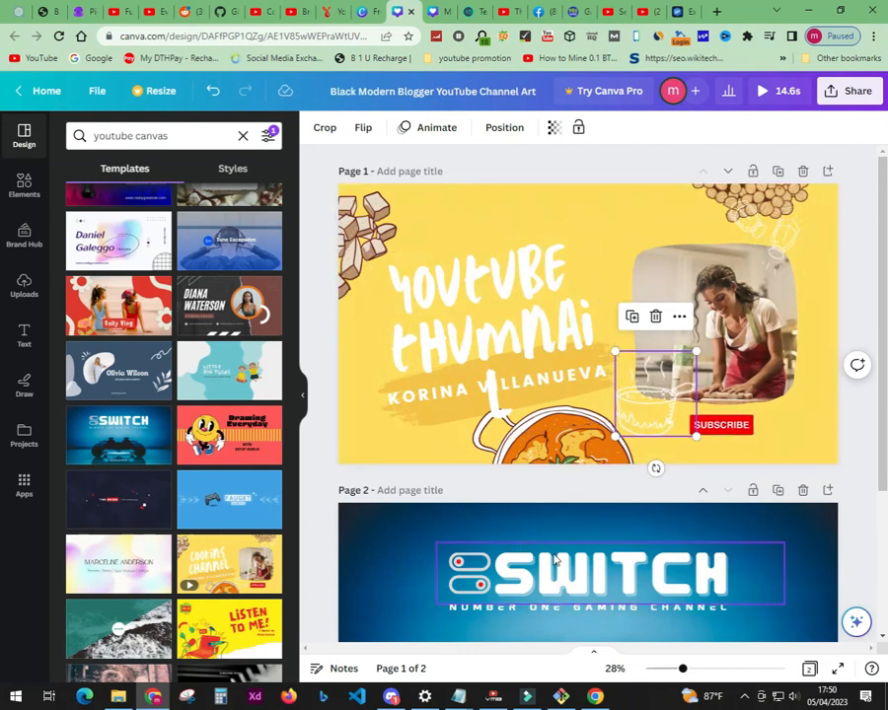
Move the SWITCH title from page 2 to the upper edge of page 1 and shrink it to font size 146
left_click_drag(558, 577, 507, 214)
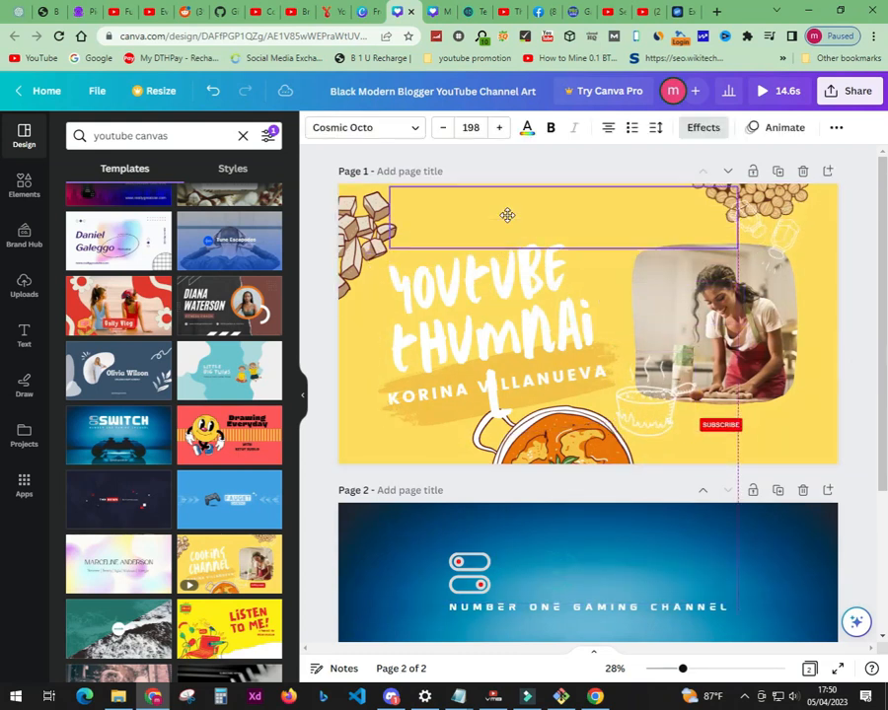
left_click_drag(738, 247, 647, 233)
left_click_drag(580, 216, 593, 218)
Change the SWITCH text on page 1 to "HOW TO CREATE YOUTUBE" and widen its text box toward the page's right side
double_click(566, 214)
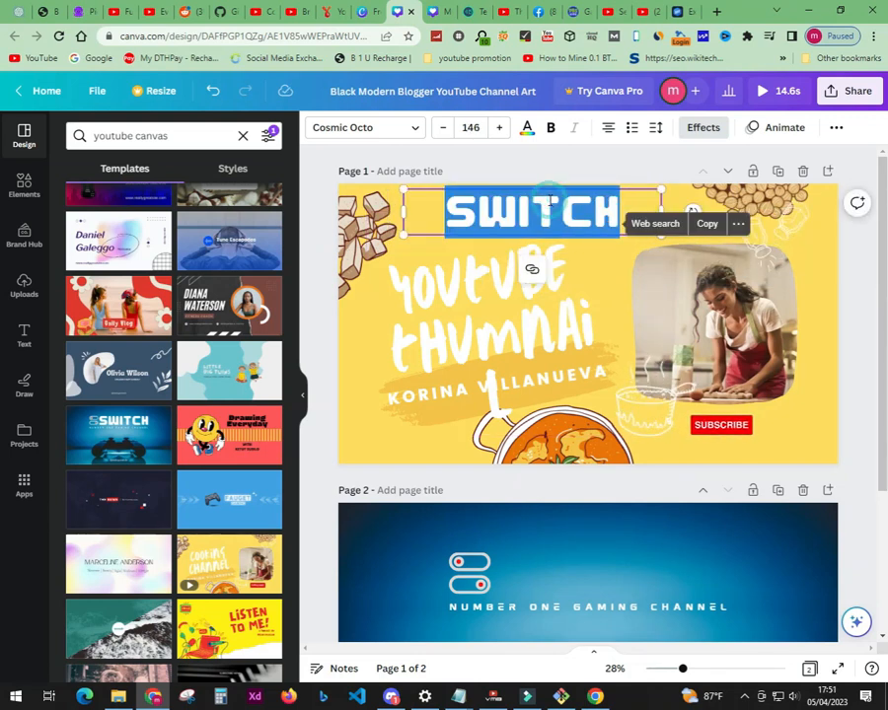
key("BackSpace")
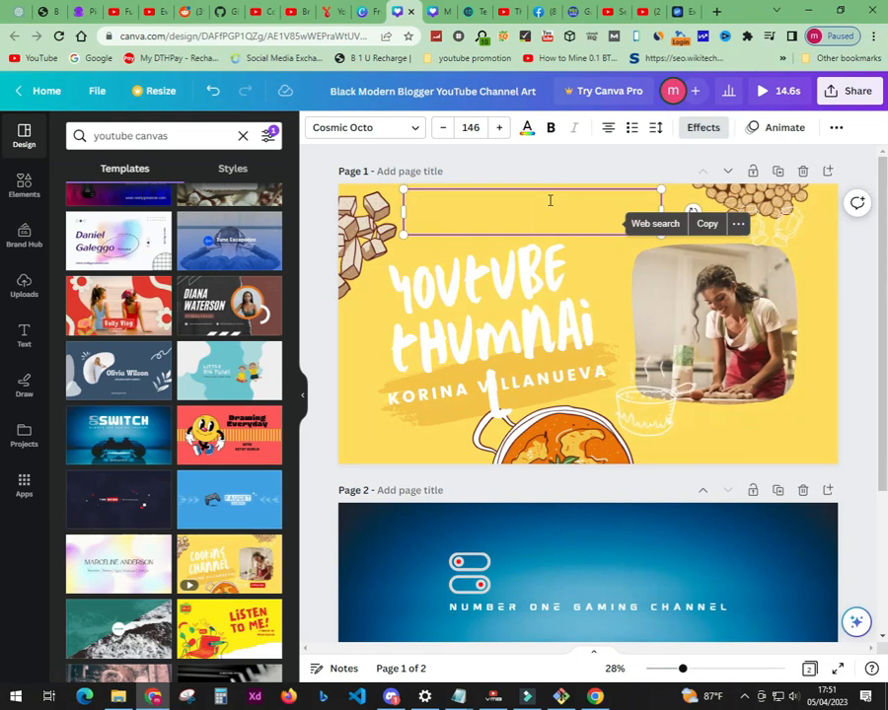
type("HOW TO")
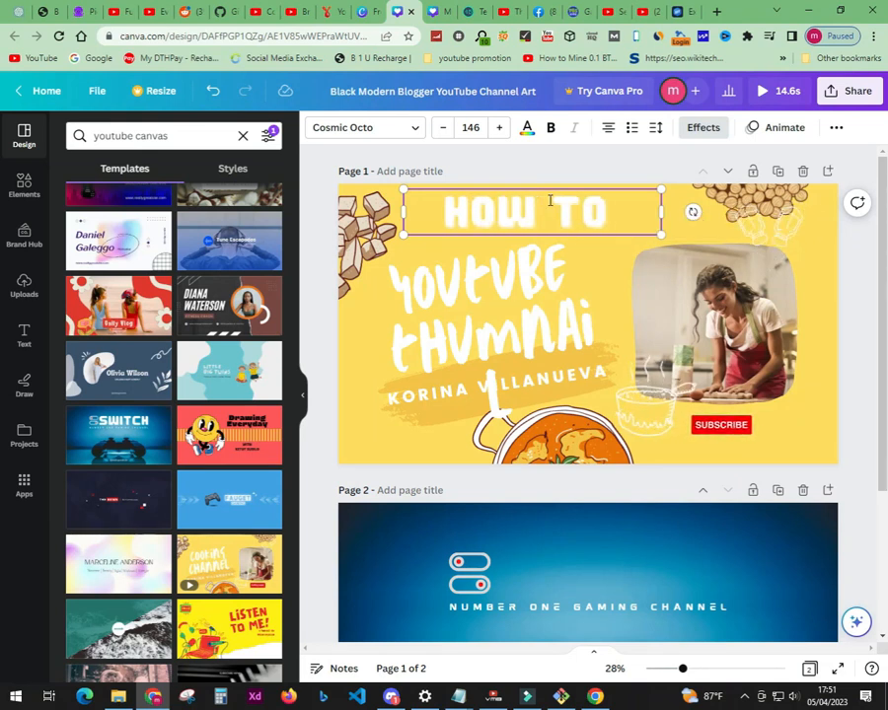
type(" CREATE")
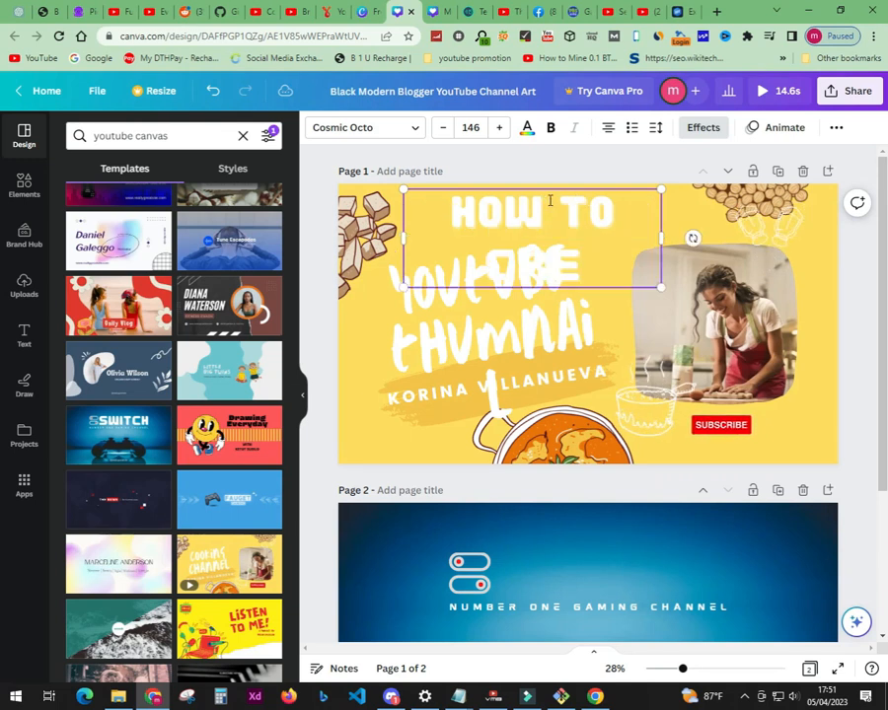
type(" YOUTUBE")
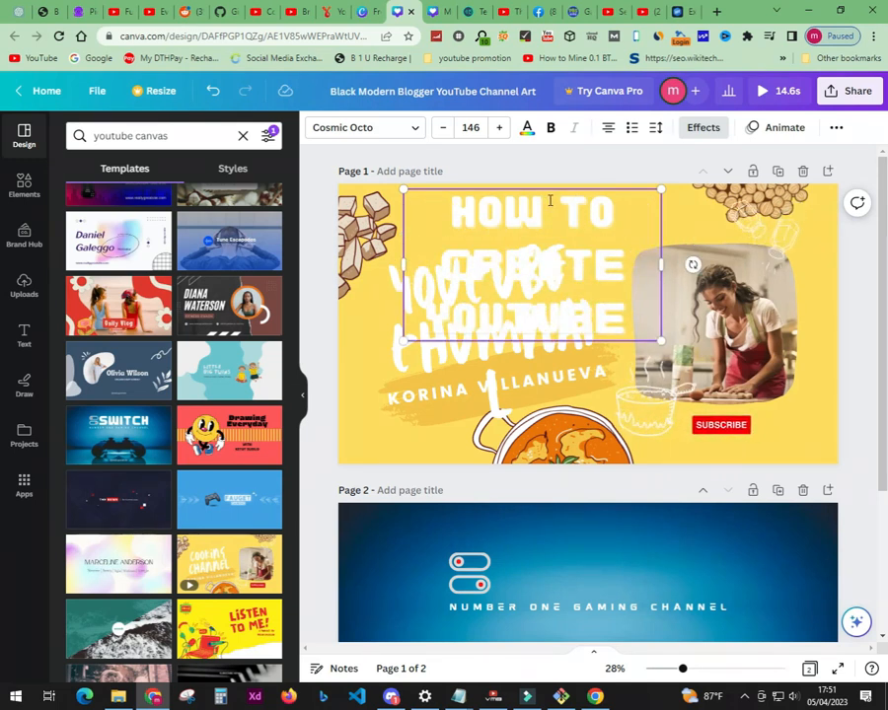
left_click_drag(661, 341, 667, 345)
left_click_drag(691, 262, 804, 259)
Set the "HOW TO CREATE YOUTUBE" heading's font size to 99
left_click(469, 126)
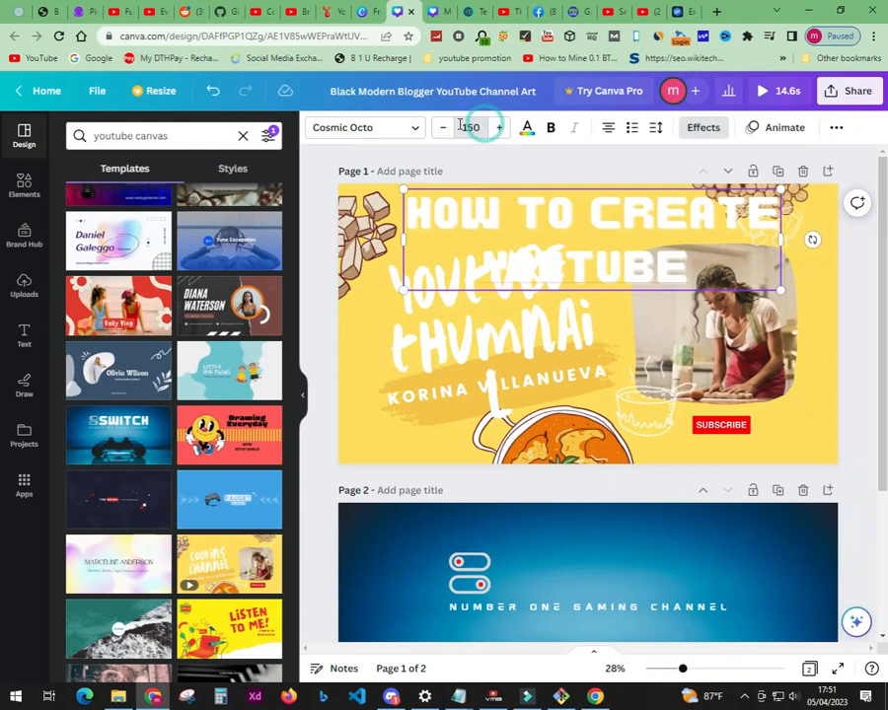
key("Return")
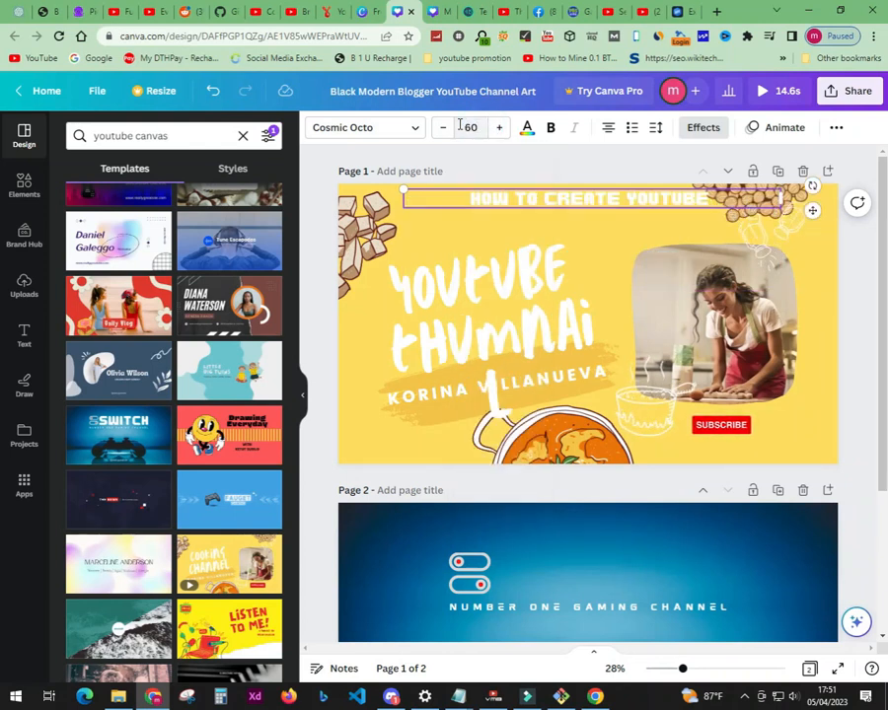
double_click(496, 128)
double_click(496, 128)
double_click(497, 129)
double_click(496, 129)
double_click(496, 129)
double_click(496, 128)
double_click(497, 128)
double_click(496, 129)
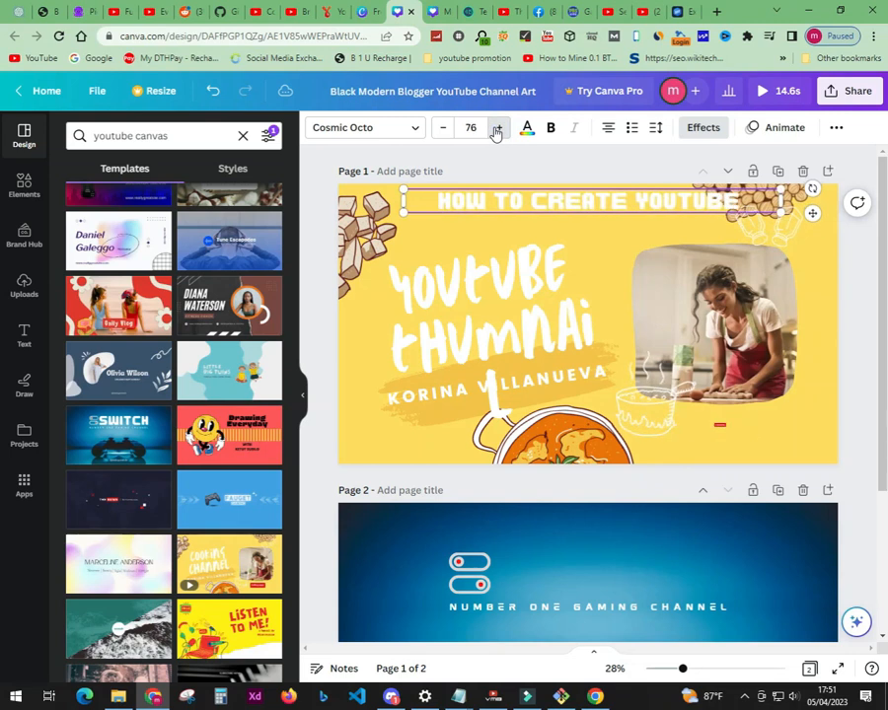
double_click(496, 128)
double_click(496, 128)
double_click(496, 128)
double_click(497, 128)
double_click(496, 128)
double_click(496, 128)
left_click(496, 128)
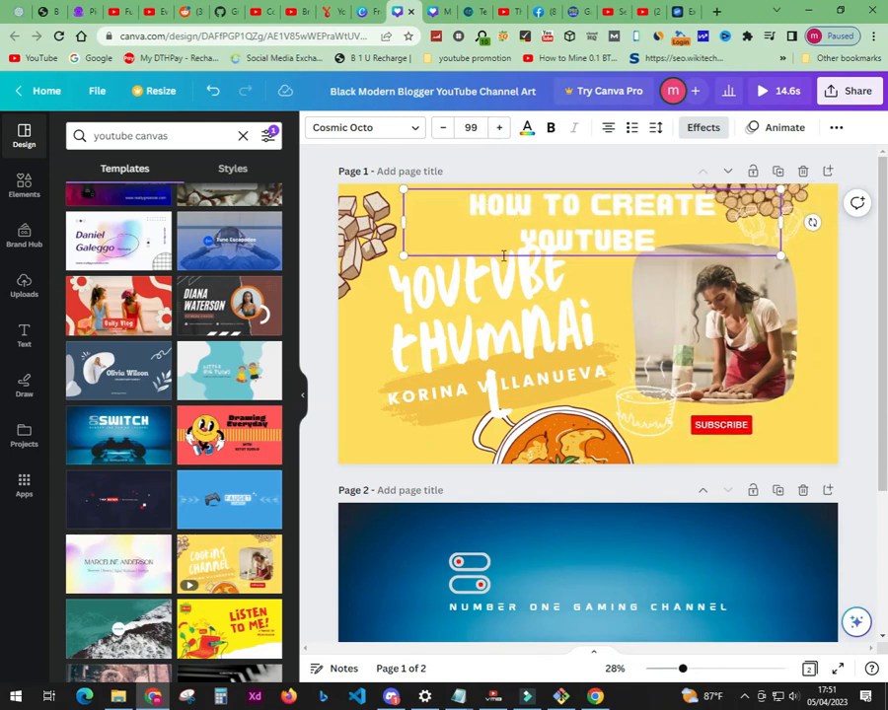
Move the "HOW TO CREATE YOUTUBE" heading to page 1's upper-left corner and set its font size to 95
left_click(663, 449)
left_click_drag(606, 227, 539, 210)
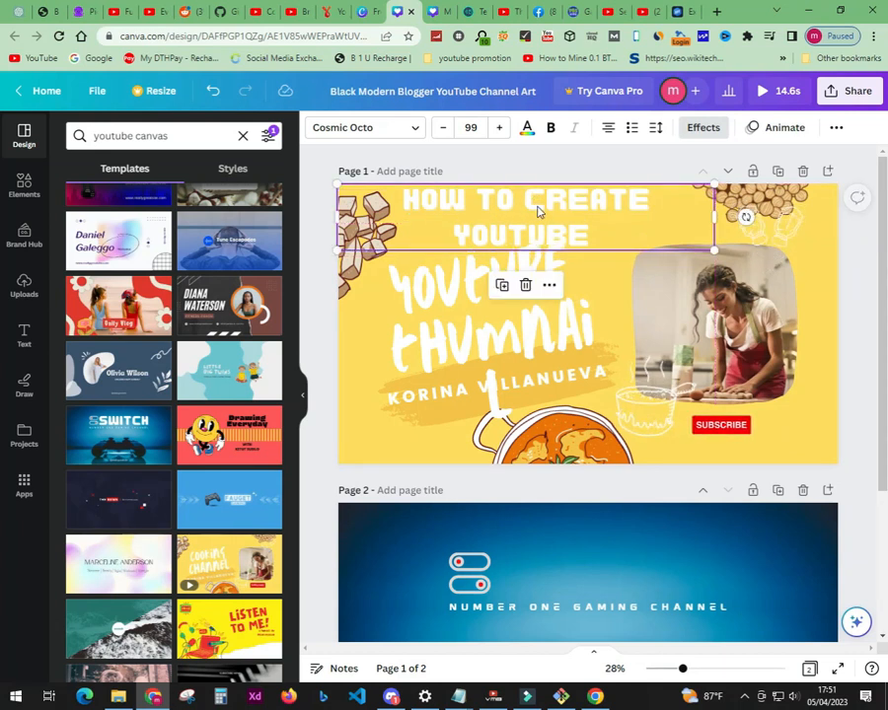
left_click(447, 128)
left_click(447, 128)
left_click(447, 129)
left_click(447, 128)
left_click(447, 128)
left_click(446, 128)
left_click(447, 128)
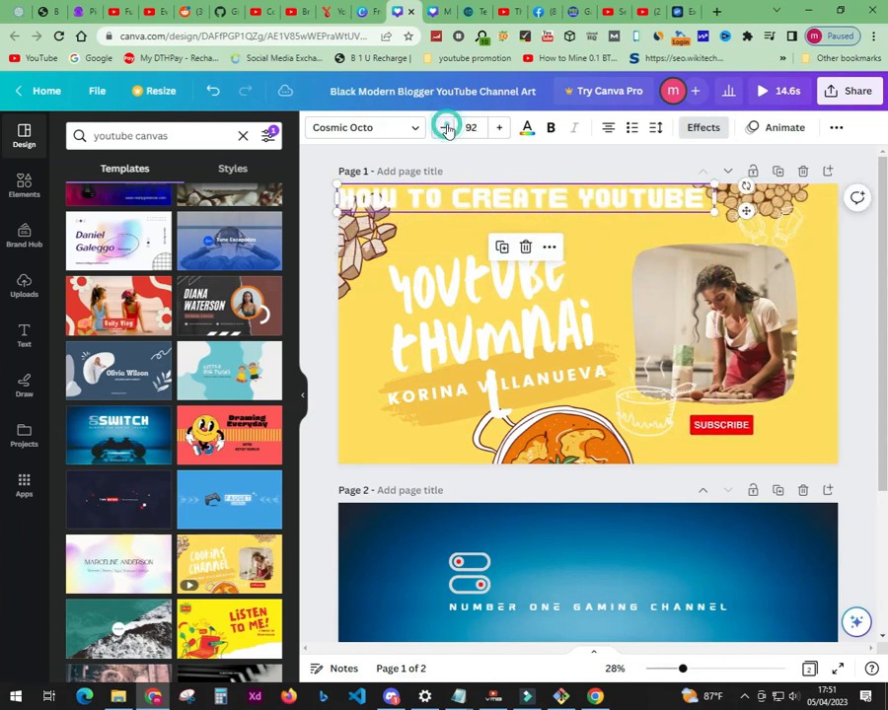
left_click(471, 127)
left_click(504, 129)
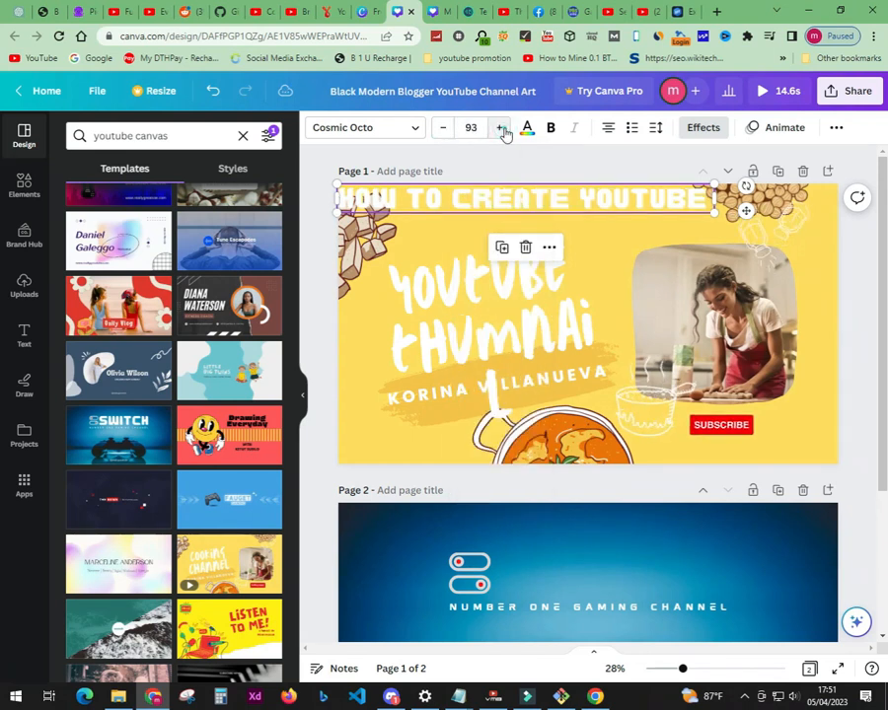
left_click(504, 131)
left_click(504, 133)
left_click(504, 132)
left_click(447, 127)
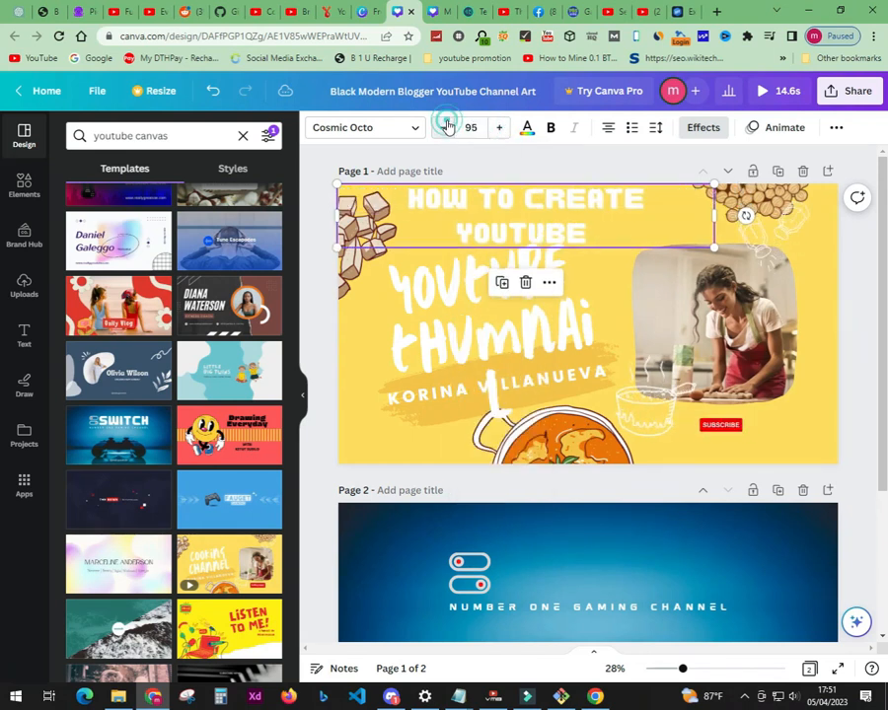
left_click(447, 127)
left_click(499, 127)
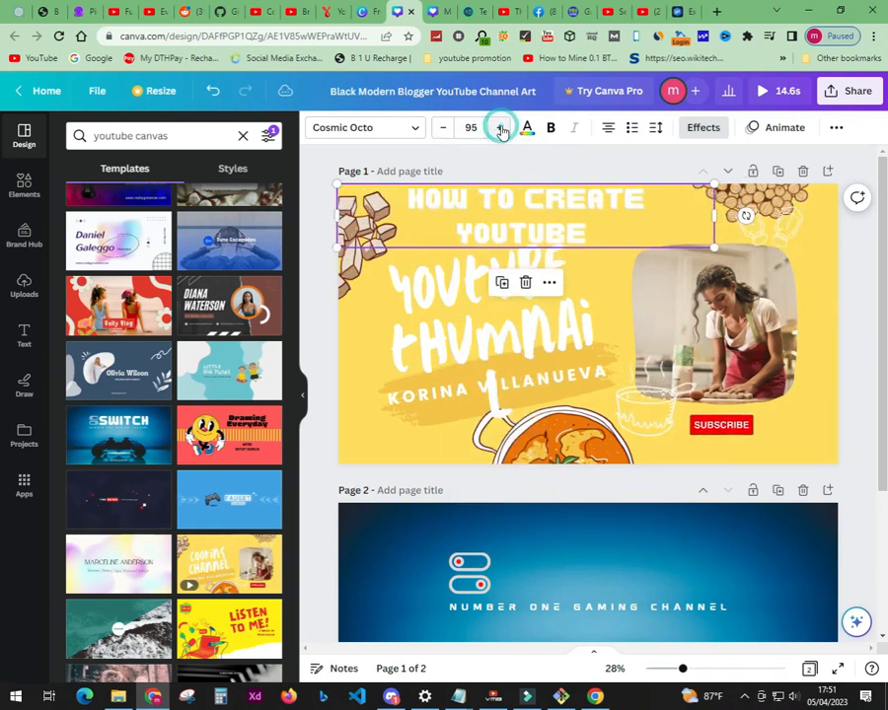
Move the "YOUTUBE THUMNAIL" title slightly down and left and shrink it to font size 244
left_click(446, 293)
left_click_drag(493, 284, 475, 299)
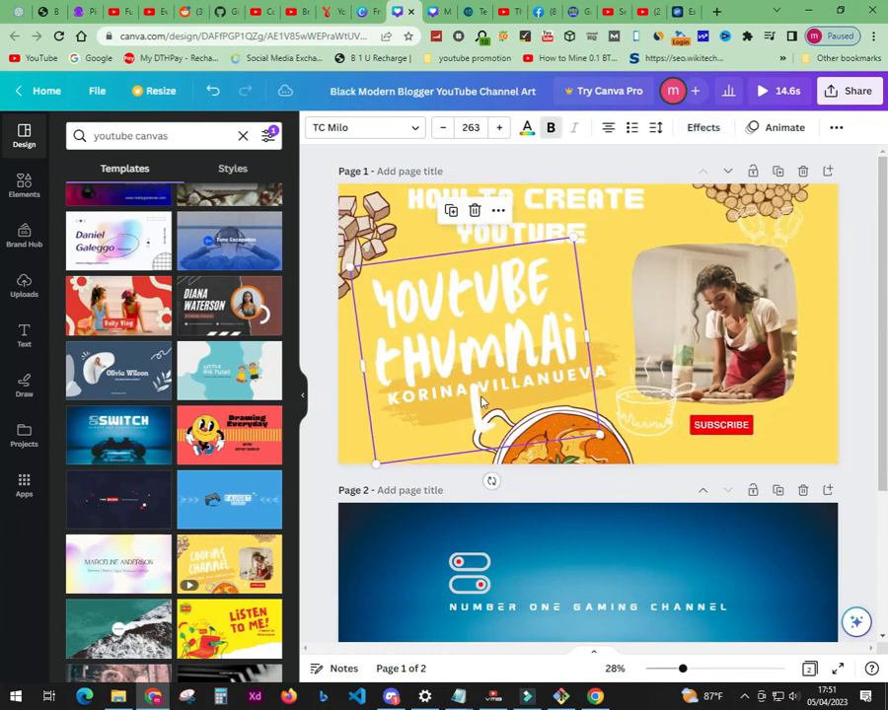
left_click(454, 413)
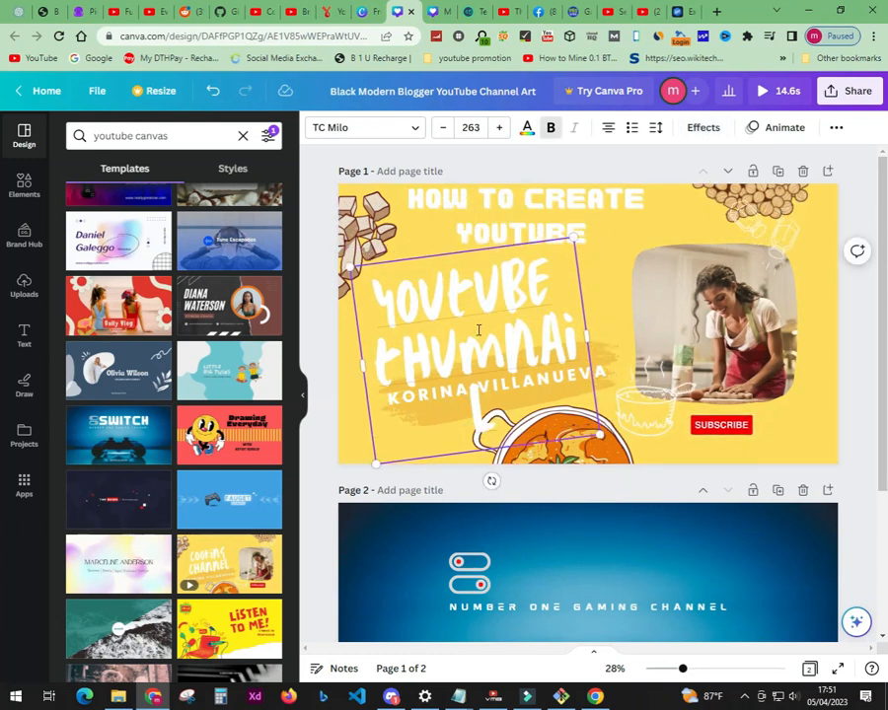
left_click_drag(599, 432, 583, 421)
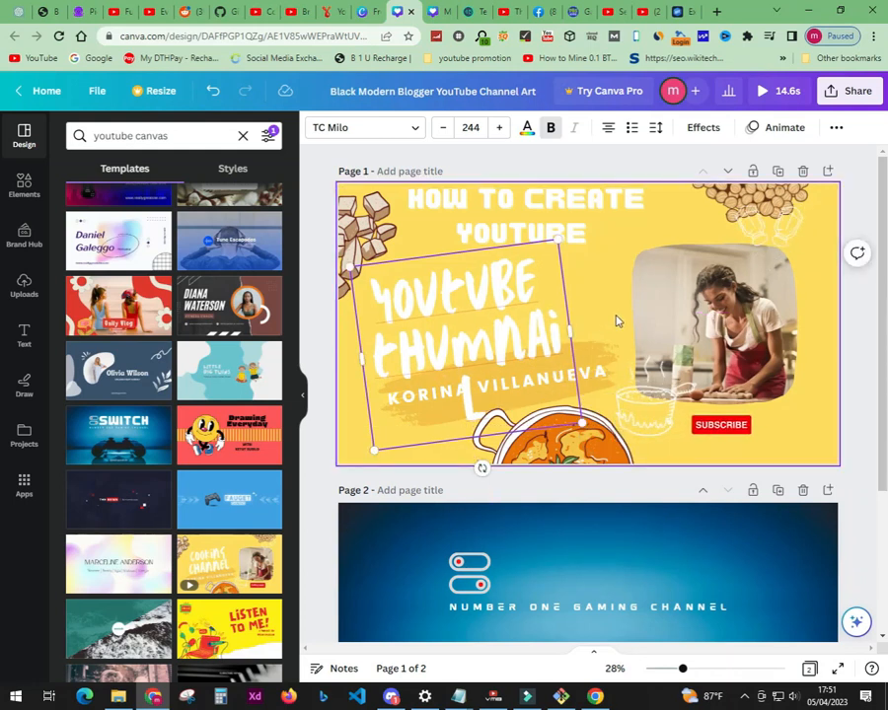
Shorten the upper heading to "HOW TO CREATE" by removing "YOUTUBE" and increase its font size to 123
left_click(590, 236)
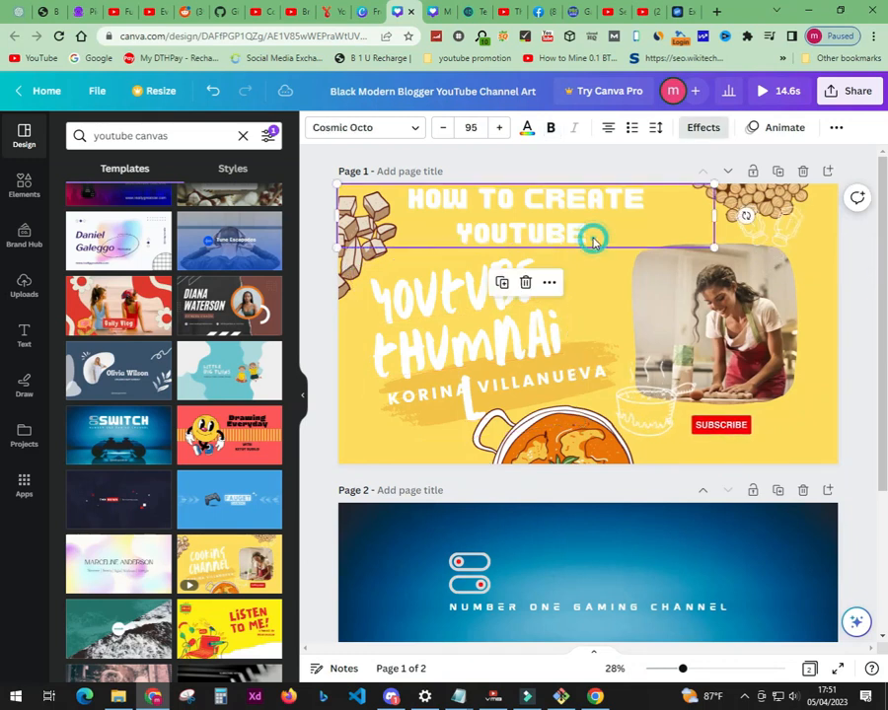
double_click(577, 235)
key("BackSpace")
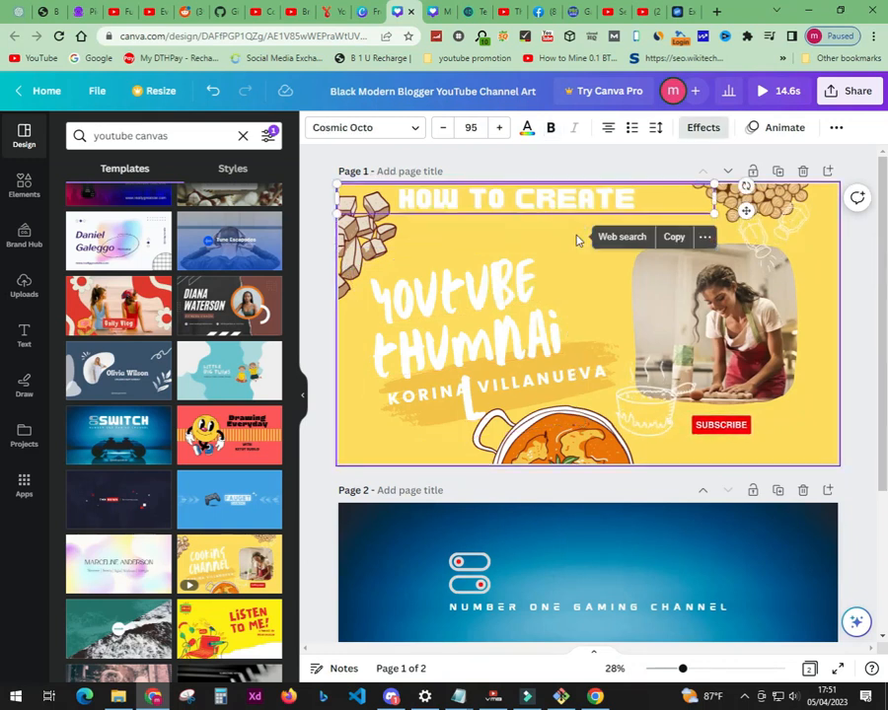
left_click(498, 128)
left_click(498, 129)
left_click(498, 129)
left_click(498, 128)
left_click(499, 128)
left_click(498, 129)
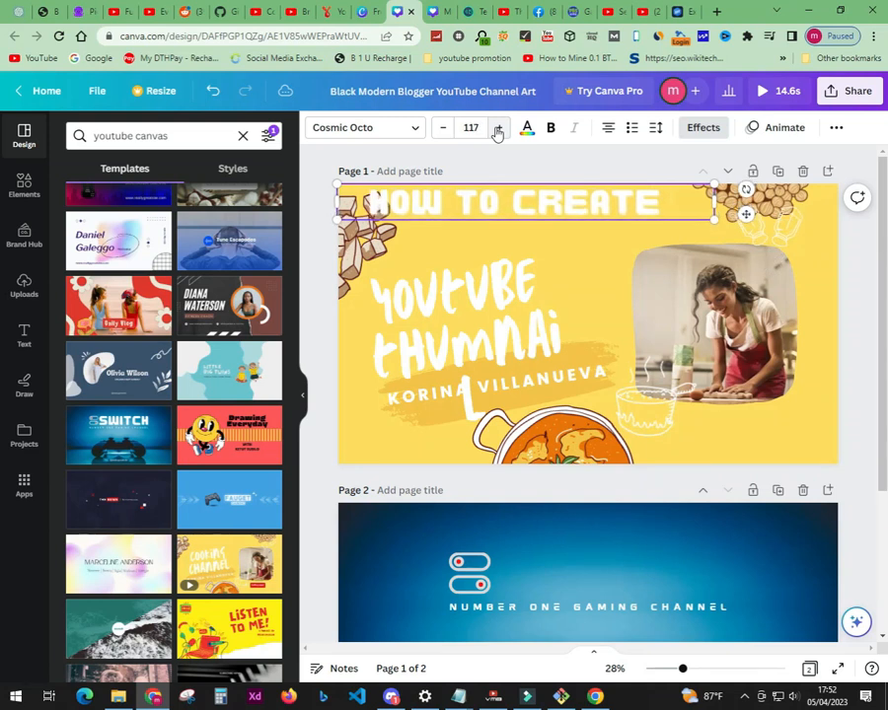
left_click(498, 128)
left_click(498, 128)
Delete the "YOUTUBE THUMNAIL" title and undo the deletion
left_click(470, 263)
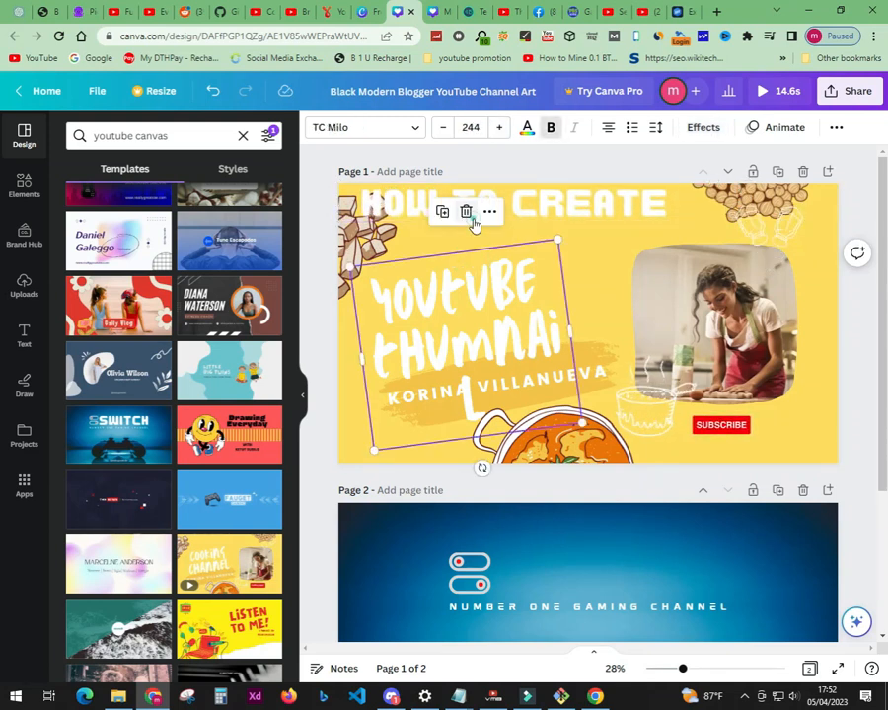
left_click(464, 210)
key("ctrl+z")
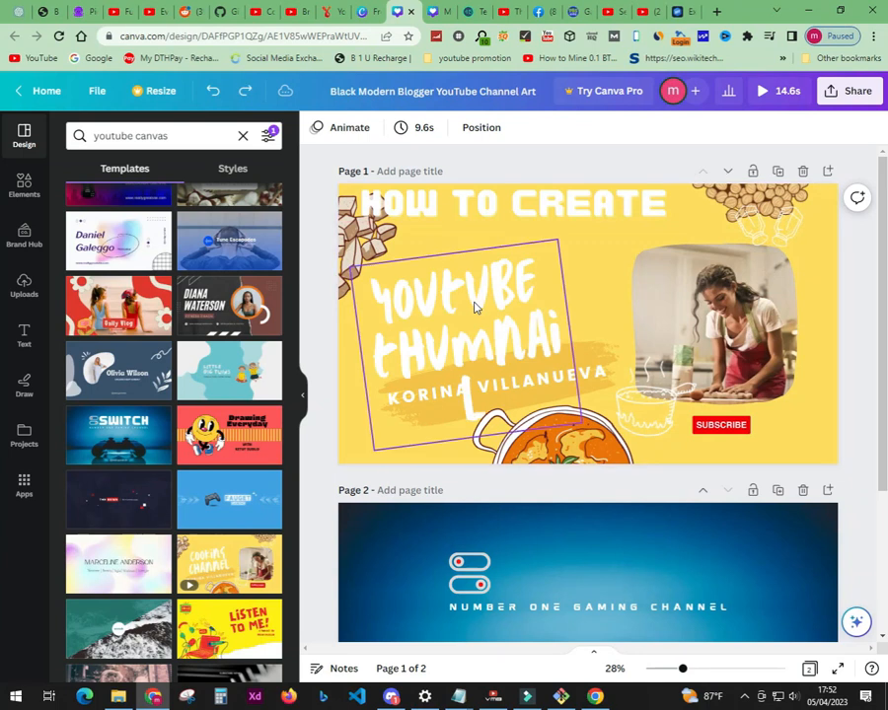
Move the "HOW TO CREATE" heading down and right, between the corner illustrations, and reduce its font size to 119
left_click(525, 203)
left_click_drag(525, 203, 567, 221)
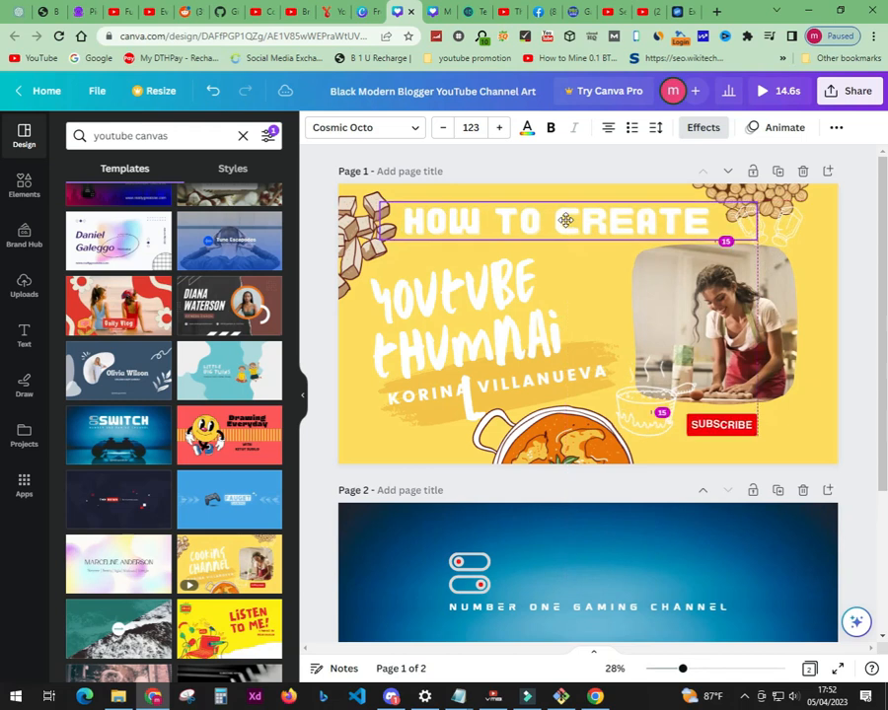
left_click(443, 132)
left_click(443, 132)
left_click(443, 132)
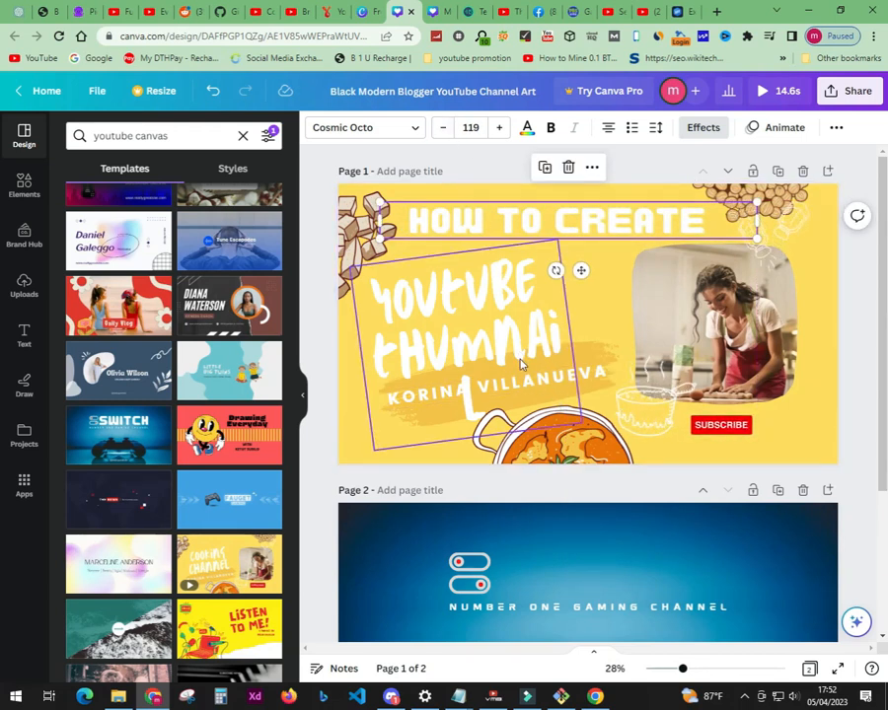
left_click(472, 416)
double_click(471, 416)
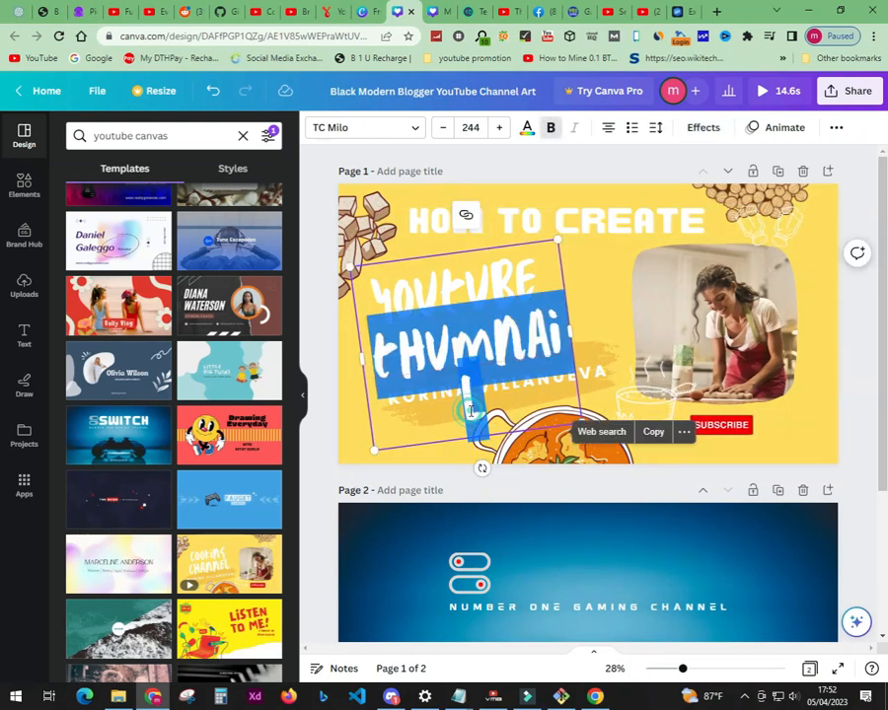
left_click(474, 422)
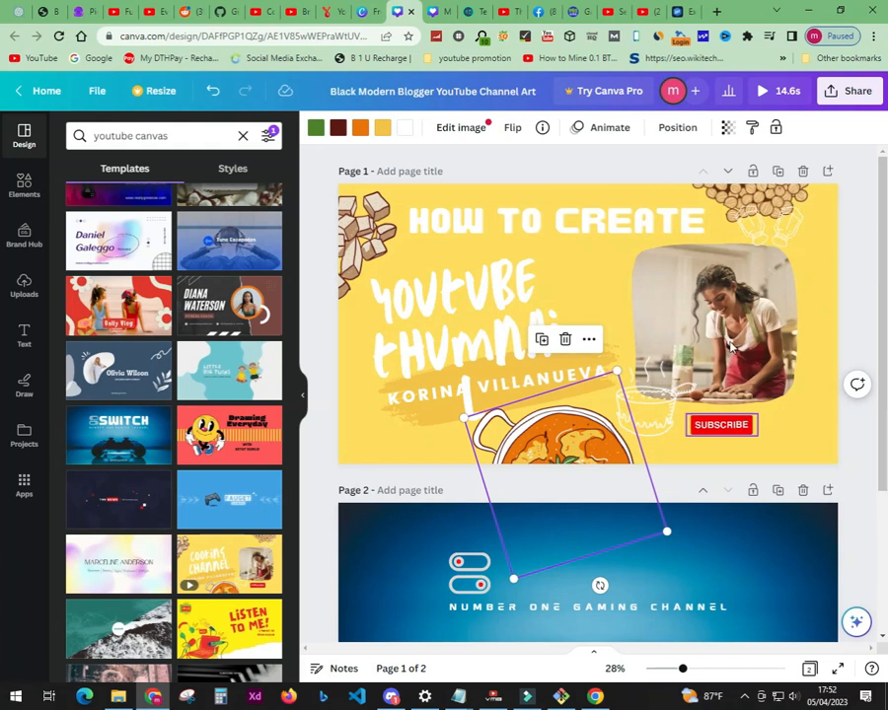
Review the photo on page 1 and the page 2 banner, and browse more channel art templates in the "youtube canvas" results
left_click(725, 320)
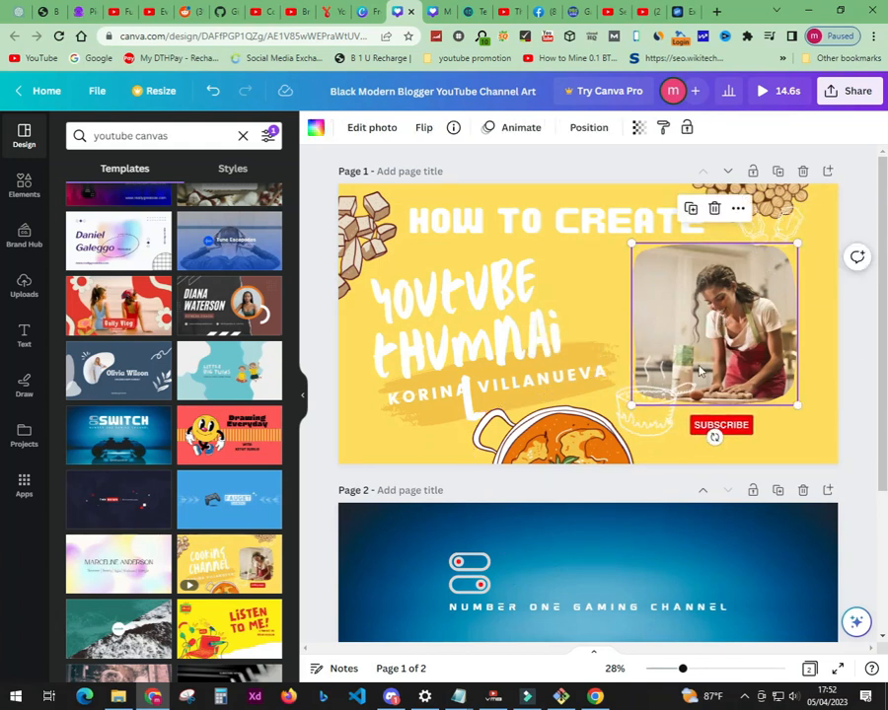
scroll(570, 560, "down", 2)
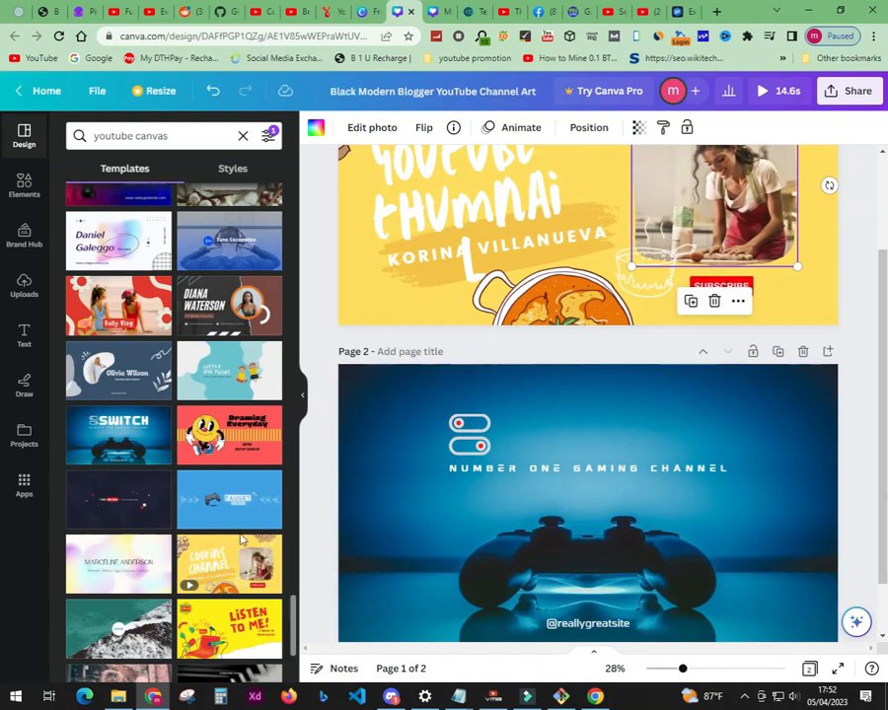
scroll(242, 540, "down", 2)
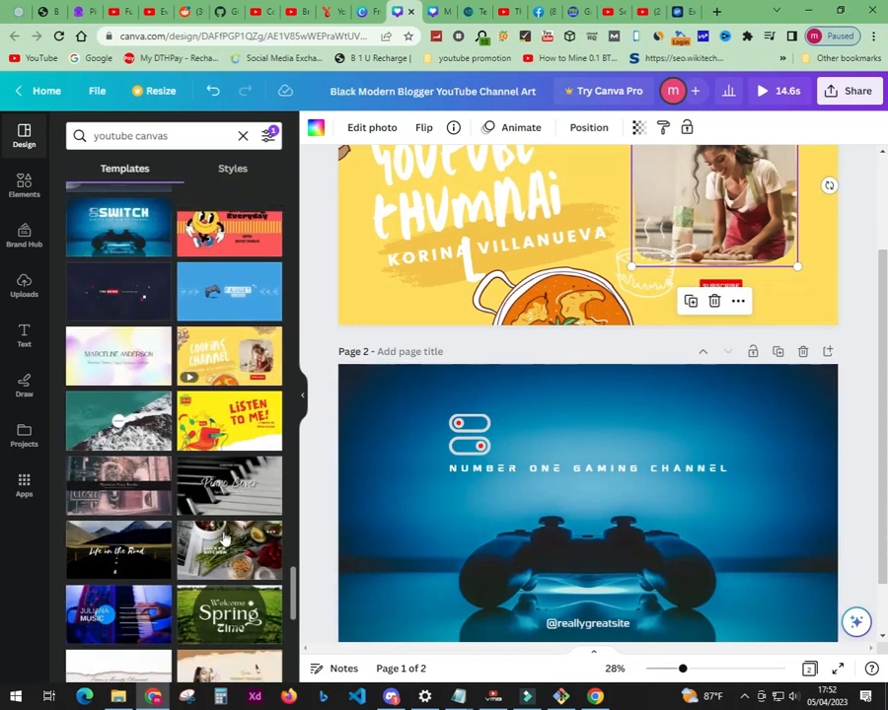
scroll(227, 542, "up", 3)
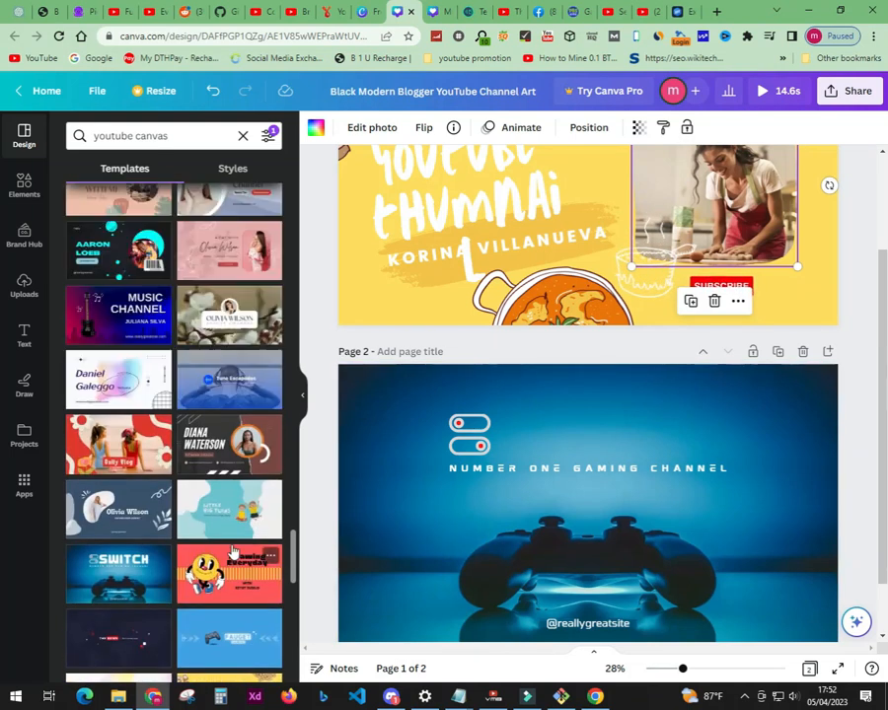
scroll(174, 530, "down", 3)
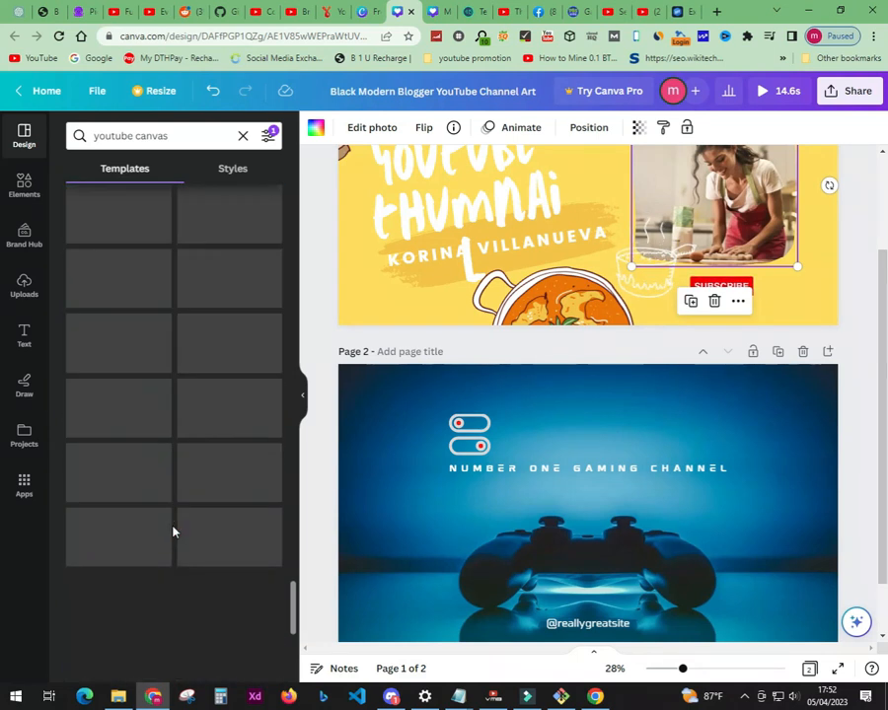
scroll(590, 319, "up", 2)
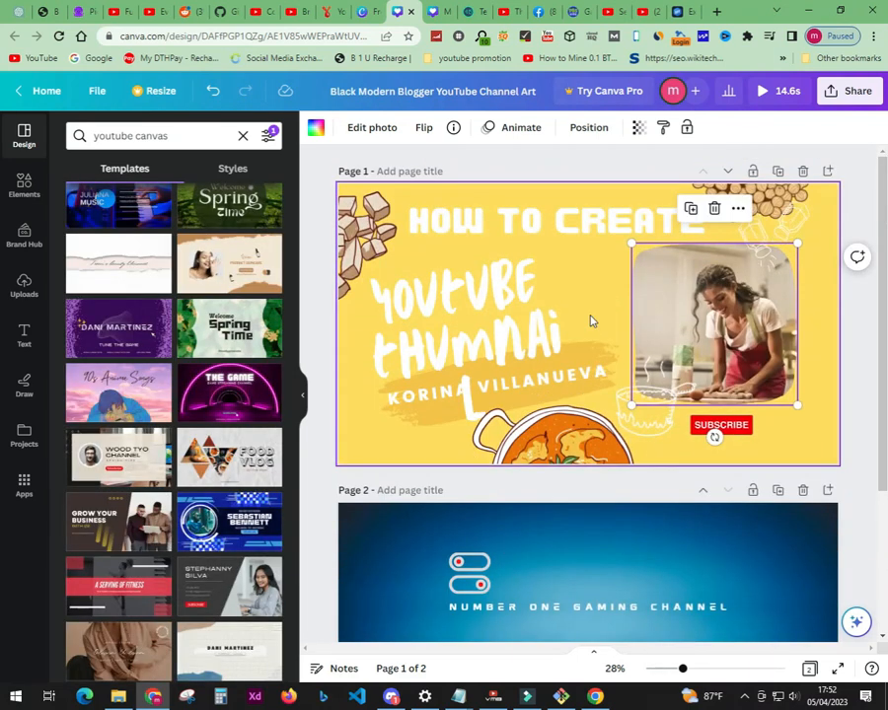